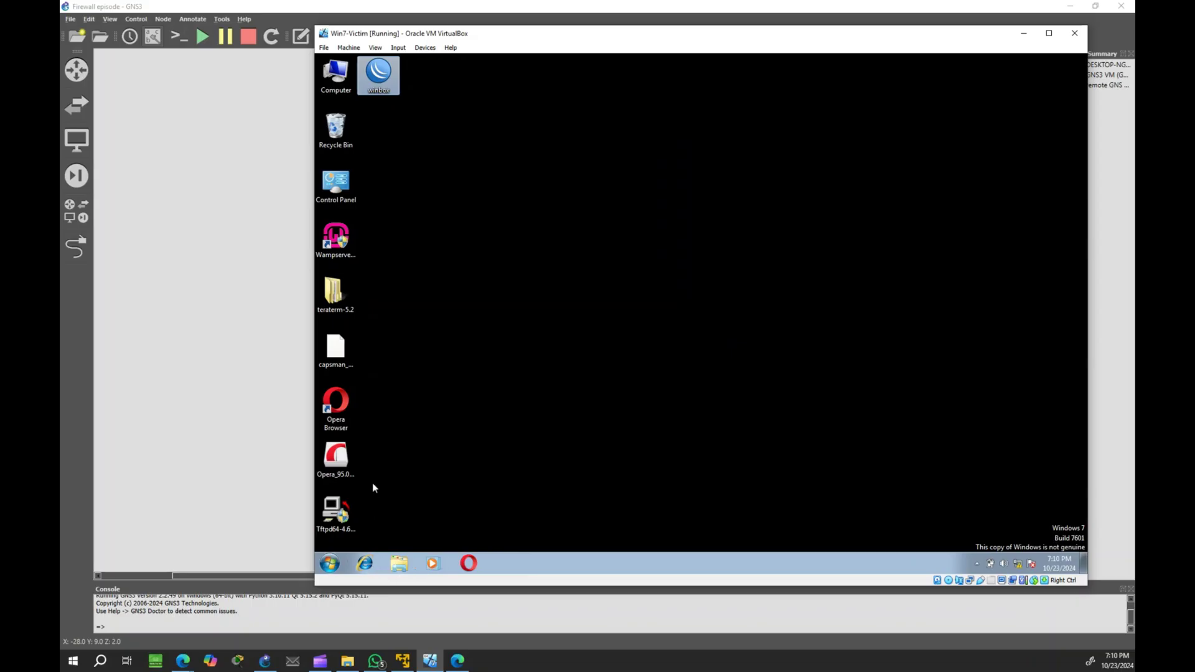
Step: Launch WinBox, connect to the Router neighbor at 192.168.1.1, and minimise WinBox
double_click(384, 81)
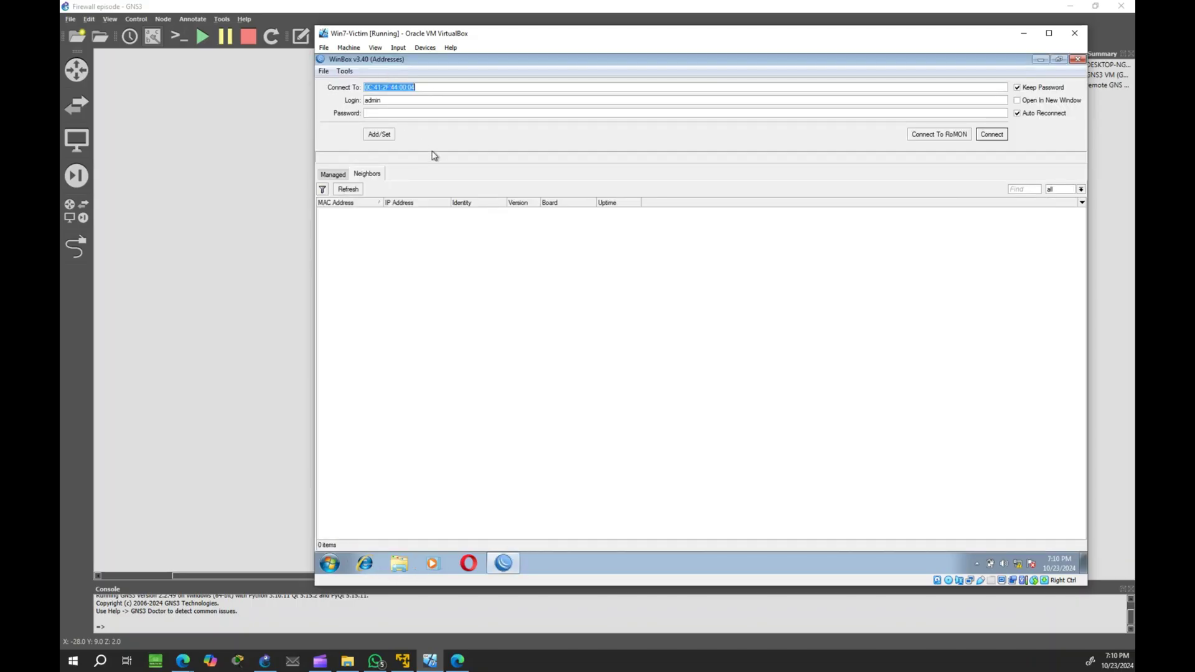
click(358, 214)
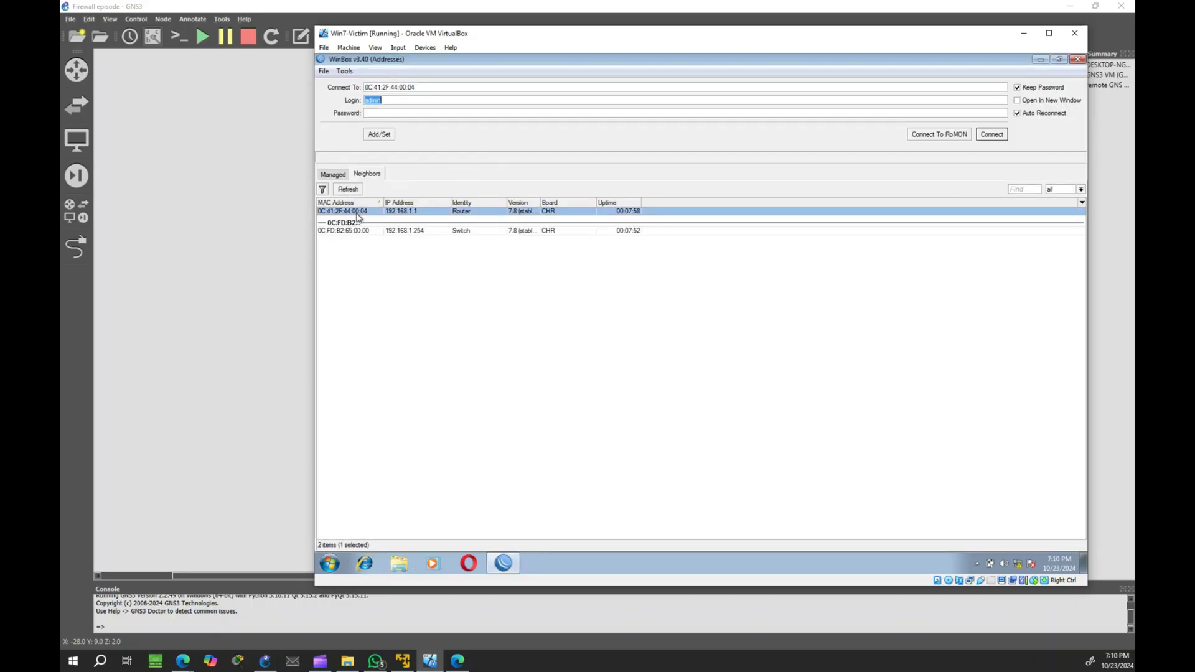
click(992, 134)
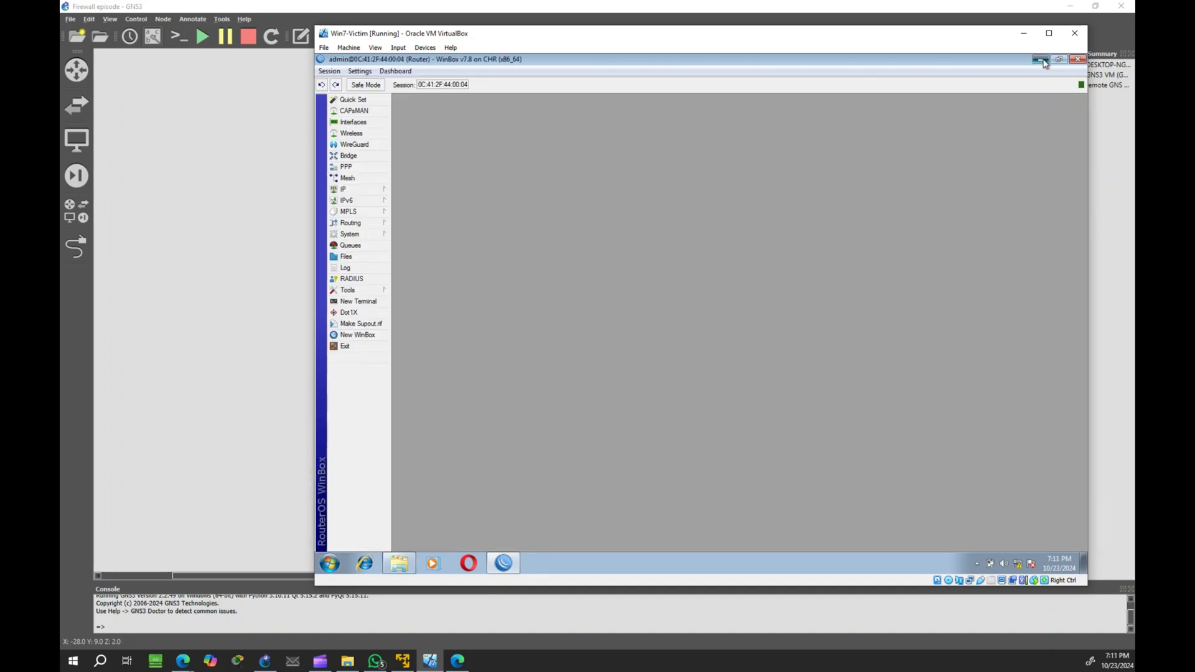
click(1034, 58)
Step: Run ttermpro from the teraterm-5.2 folder and log in over Telnet to 192.168.1.1
double_click(722, 230)
scroll(732, 367, down, 10)
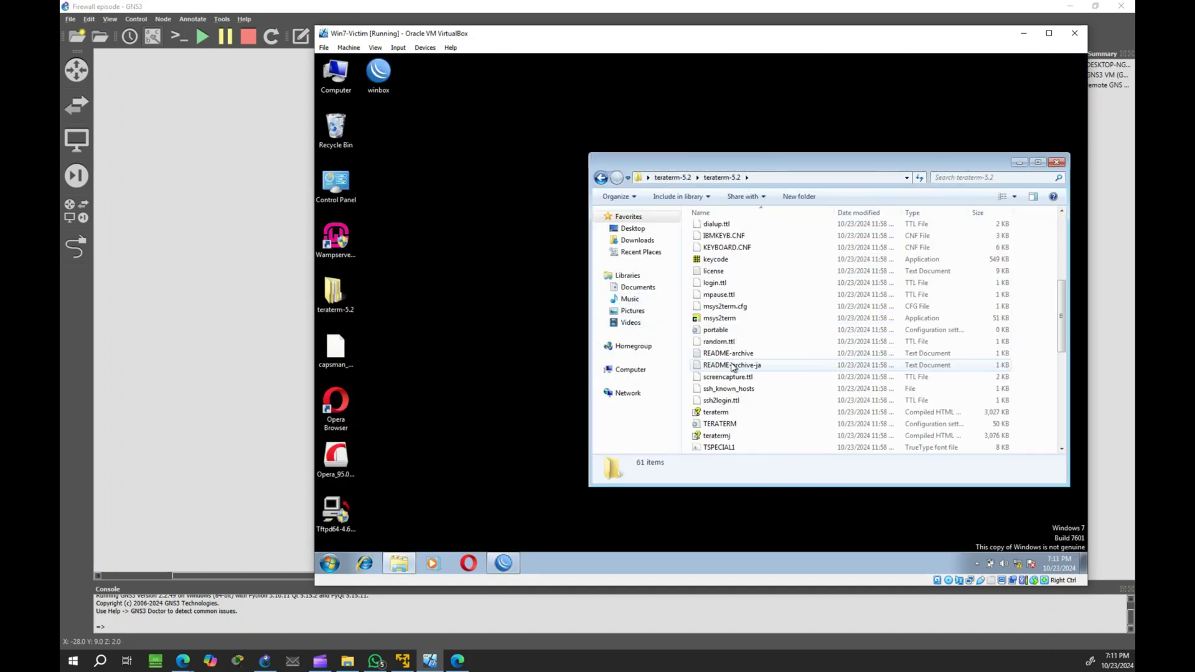
scroll(732, 367, down, 2)
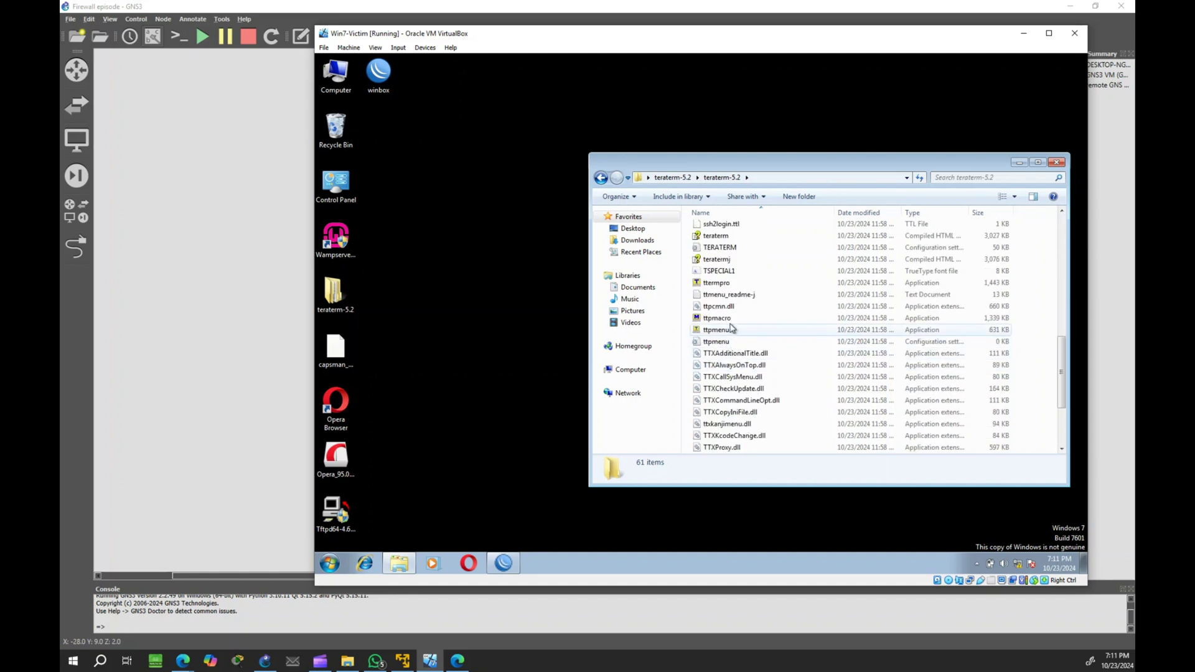
double_click(716, 283)
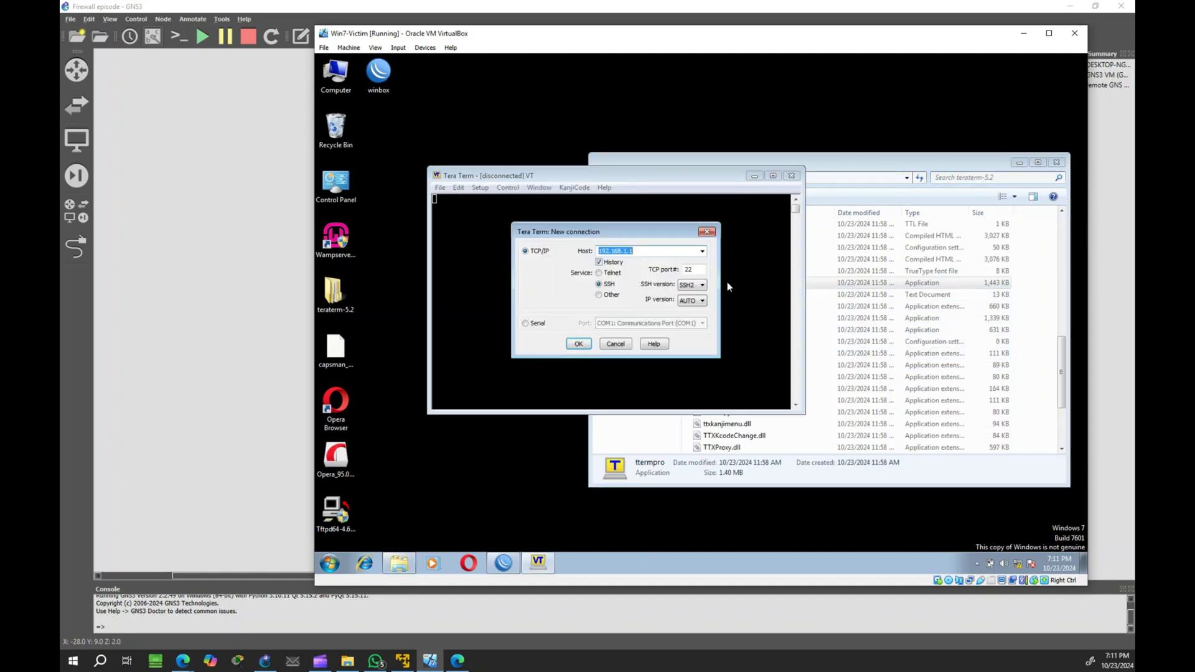
click(599, 274)
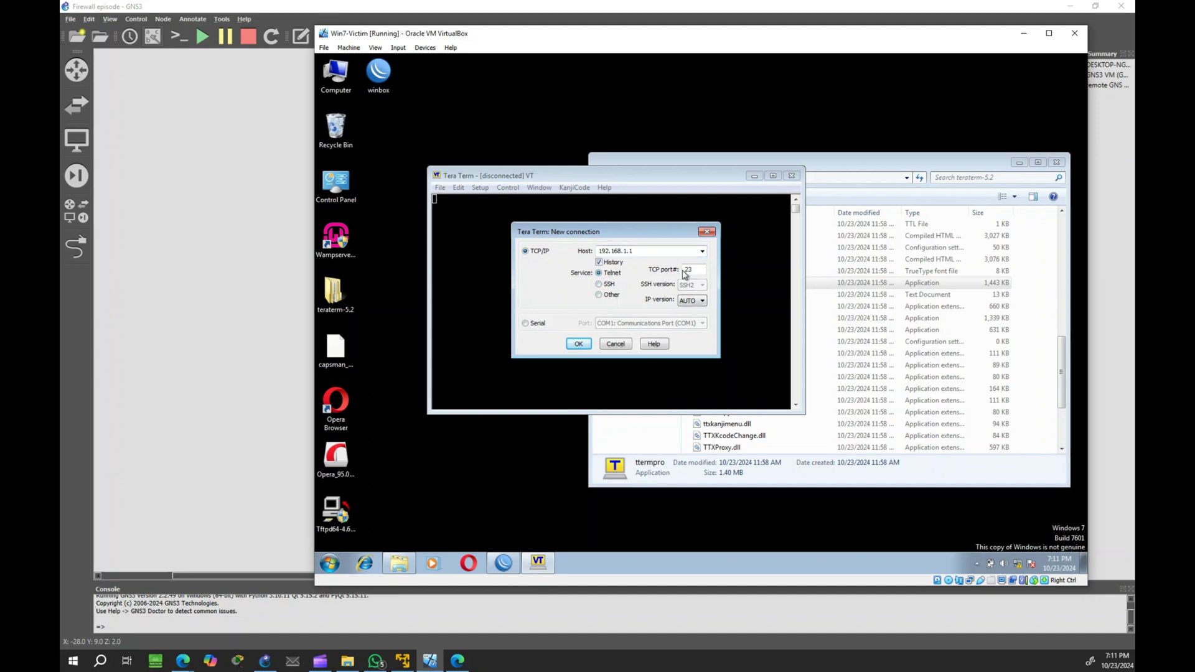
click(580, 345)
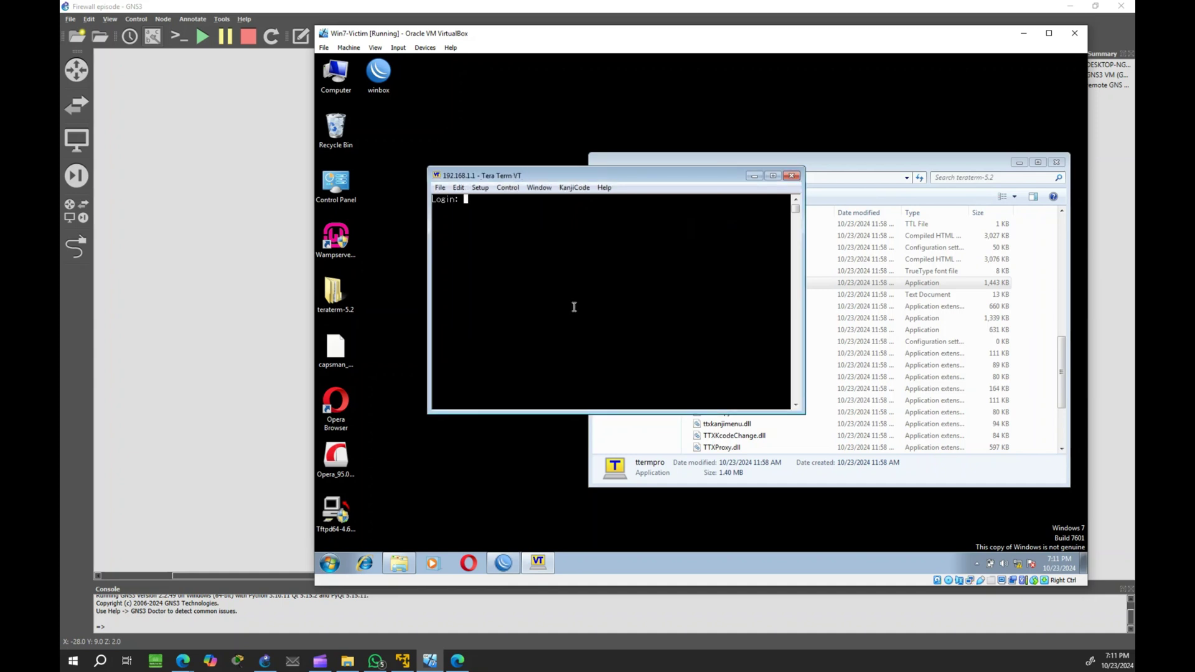
text(admin)
key(Return)
key(Return)
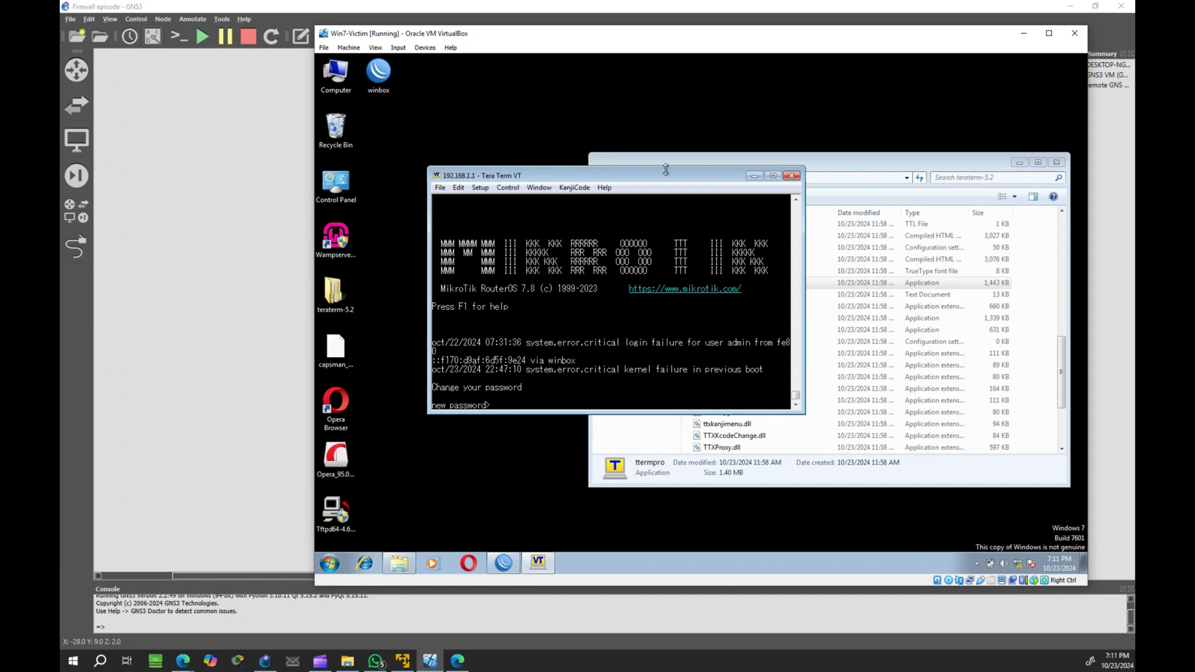
Step: Disconnect and close Tera Term, then open IP > Firewall in WinBox
click(789, 177)
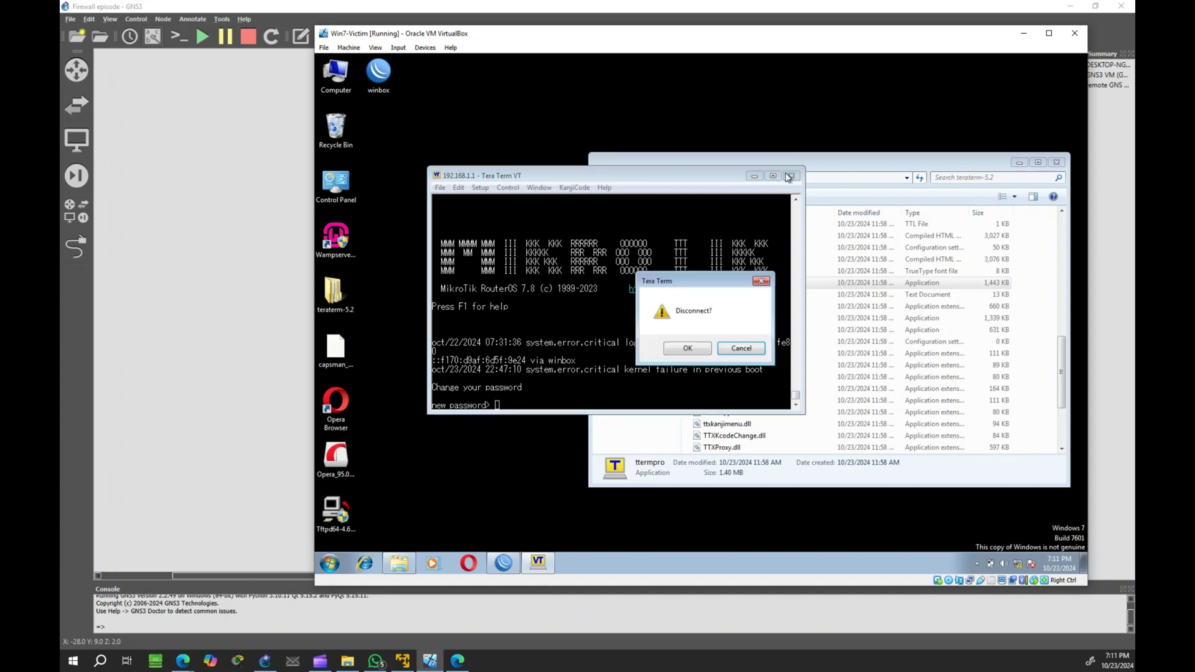
click(700, 349)
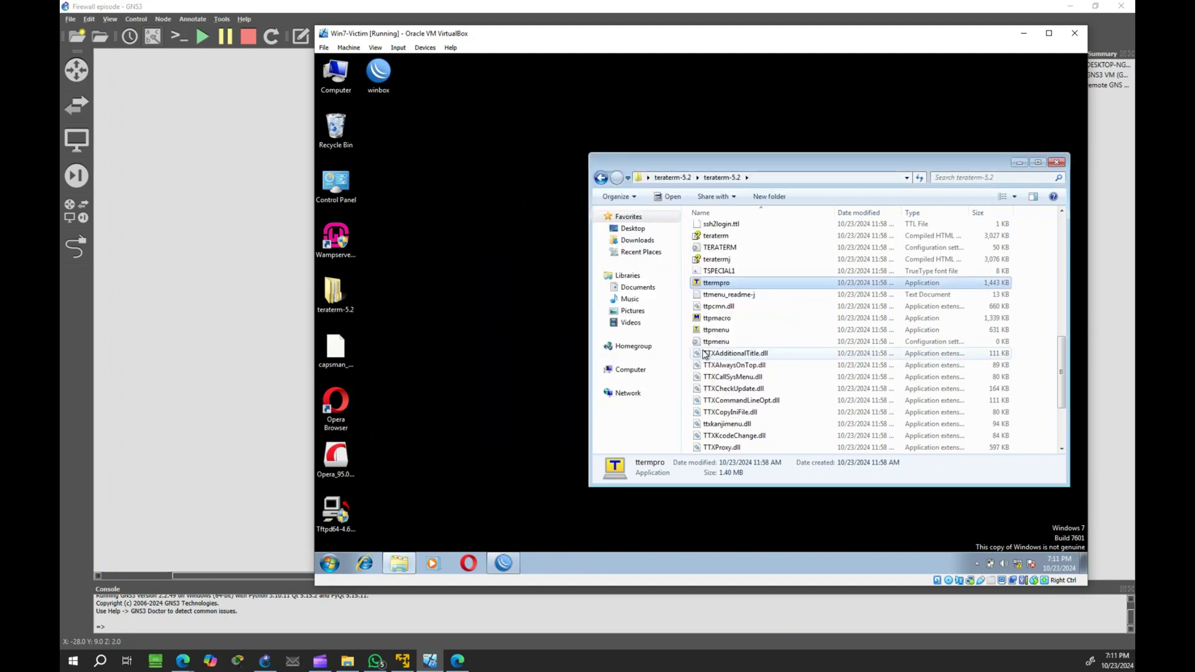
click(503, 562)
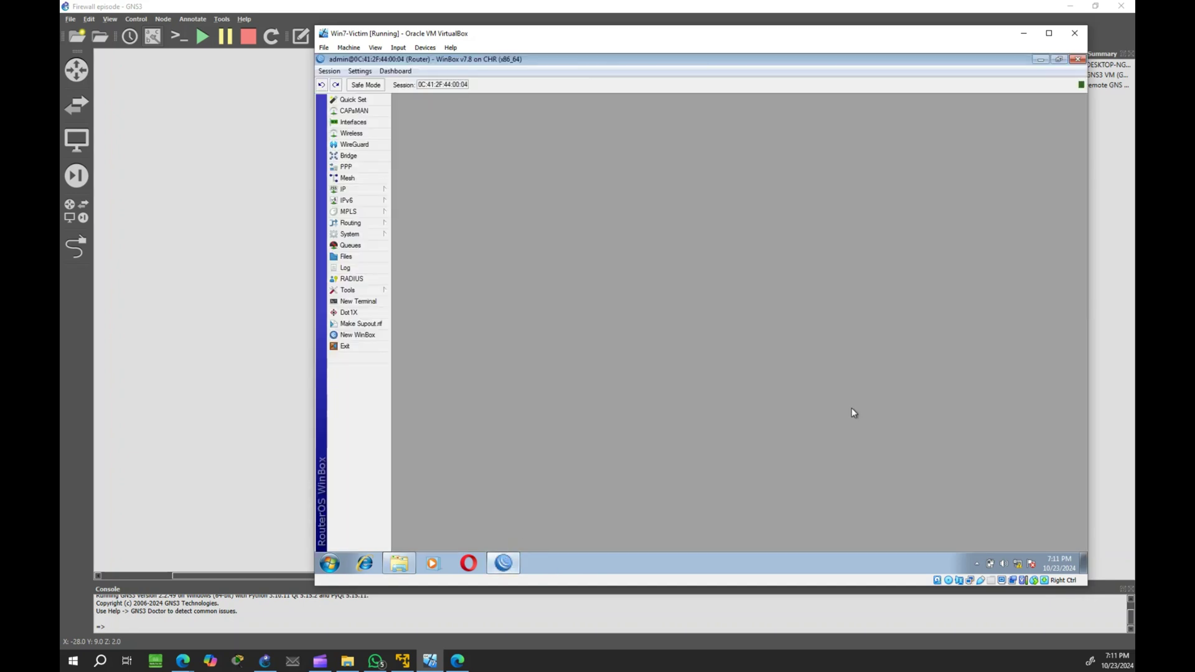
click(371, 193)
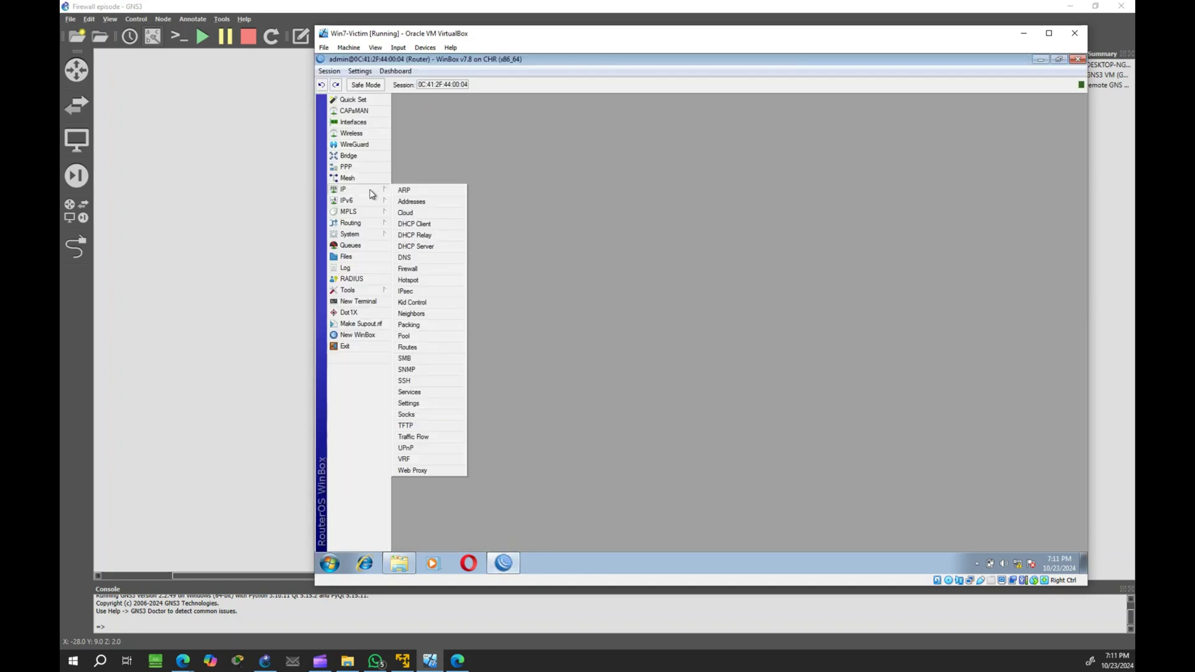
click(415, 268)
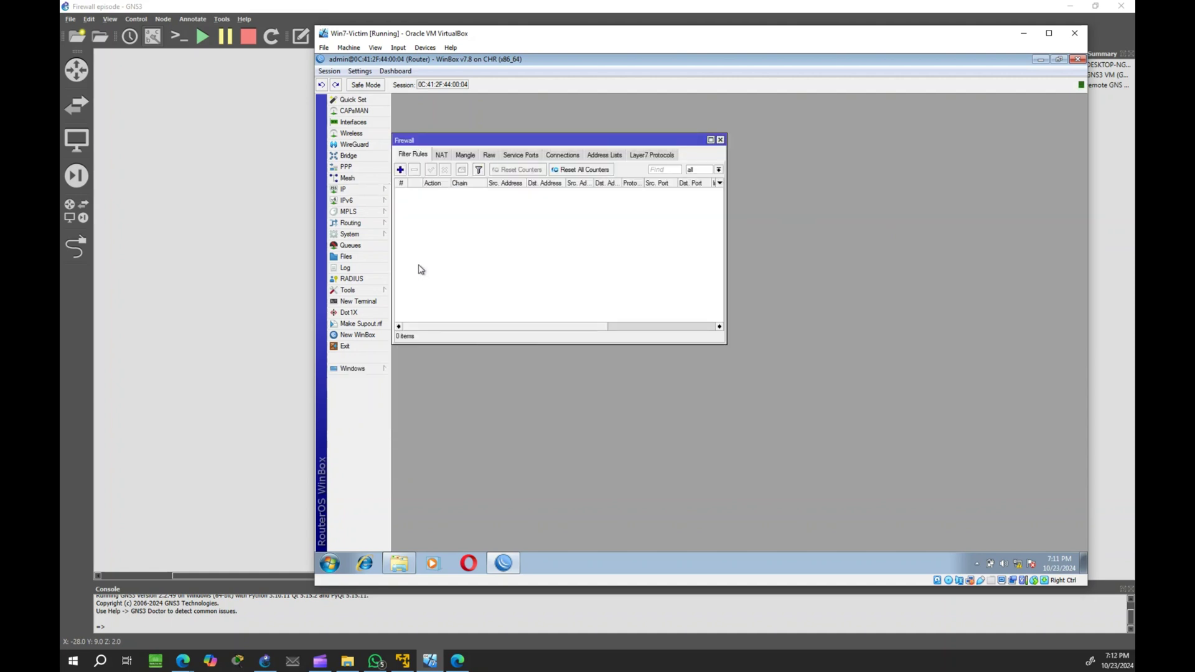
Step: Add a new input-chain filter rule matching TCP destination port 23
click(400, 170)
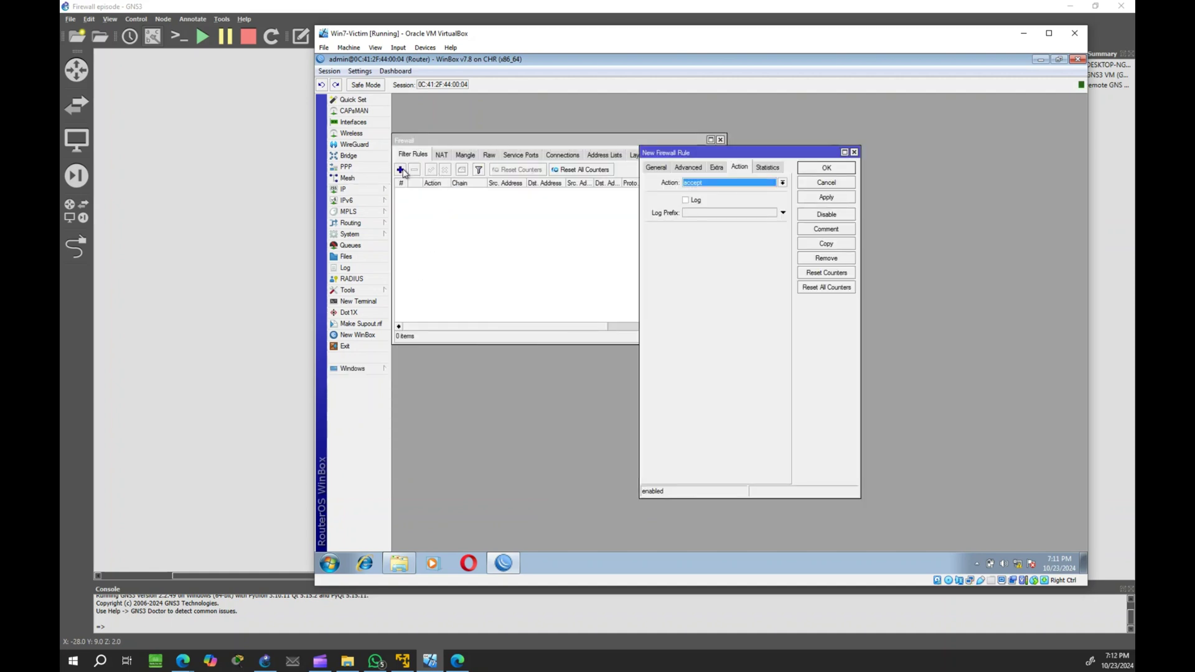
click(656, 167)
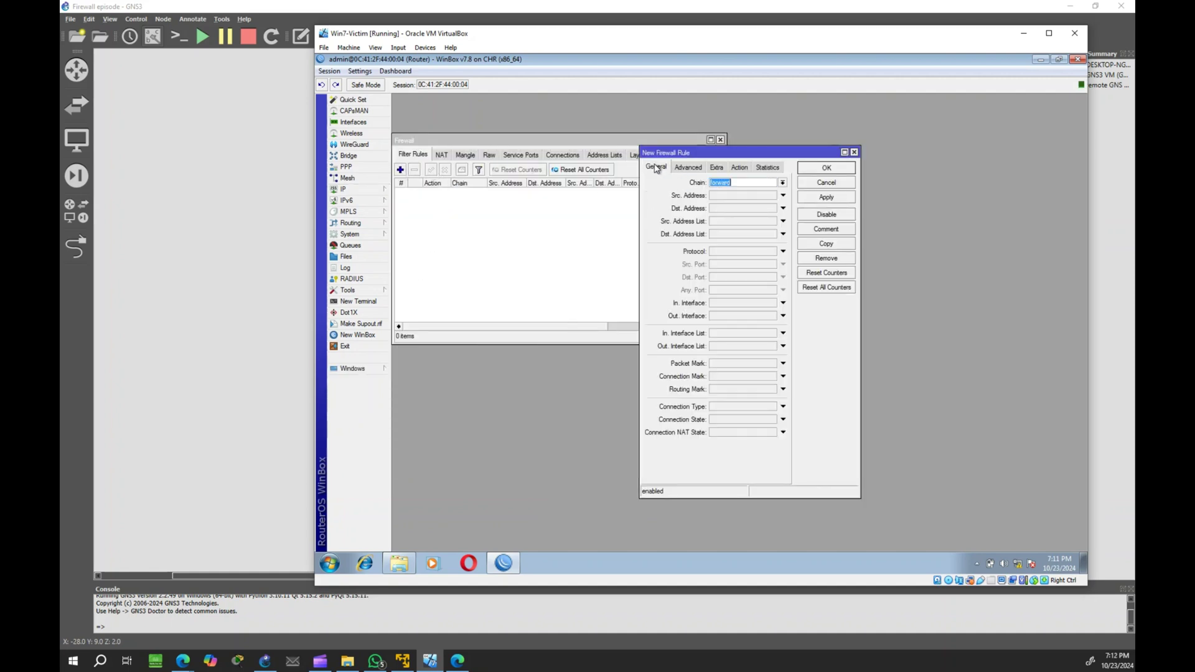
click(782, 183)
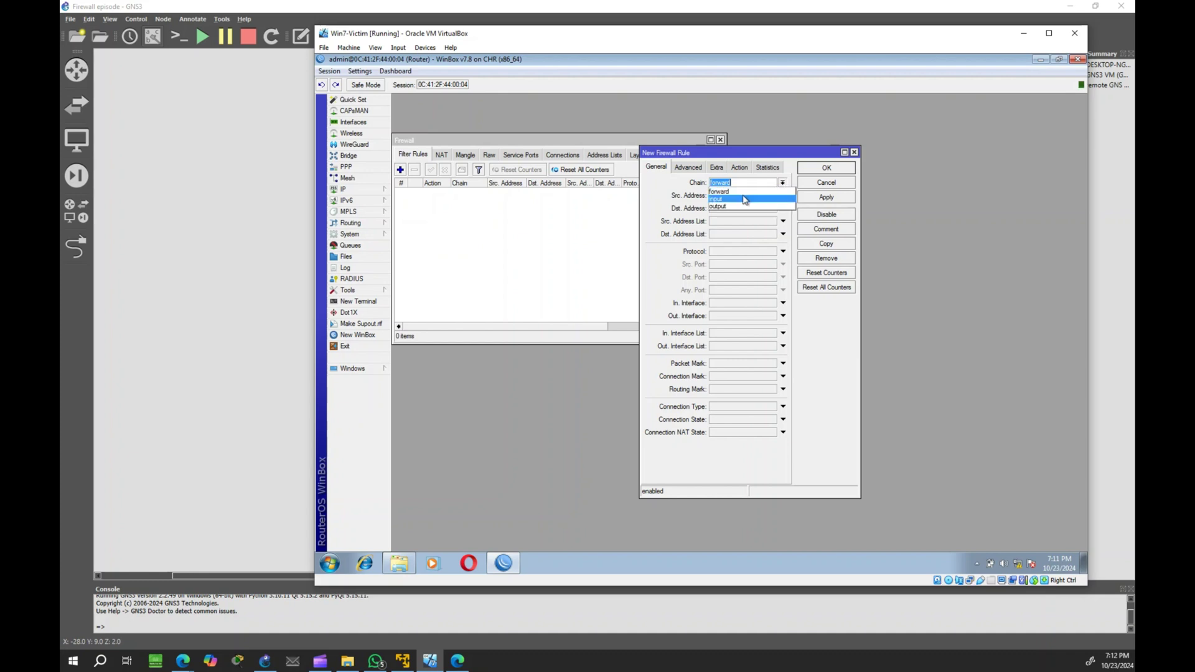
click(745, 199)
click(719, 253)
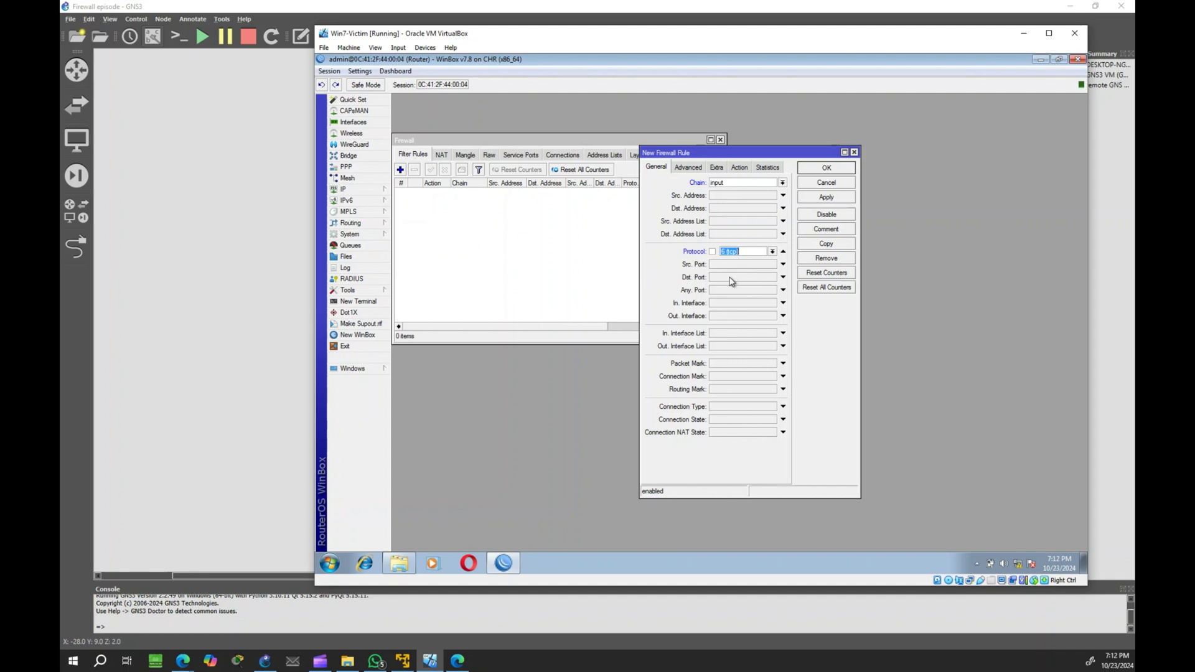
click(731, 278)
text(23)
Step: Set the new rule's action to drop, then apply and save it
click(739, 168)
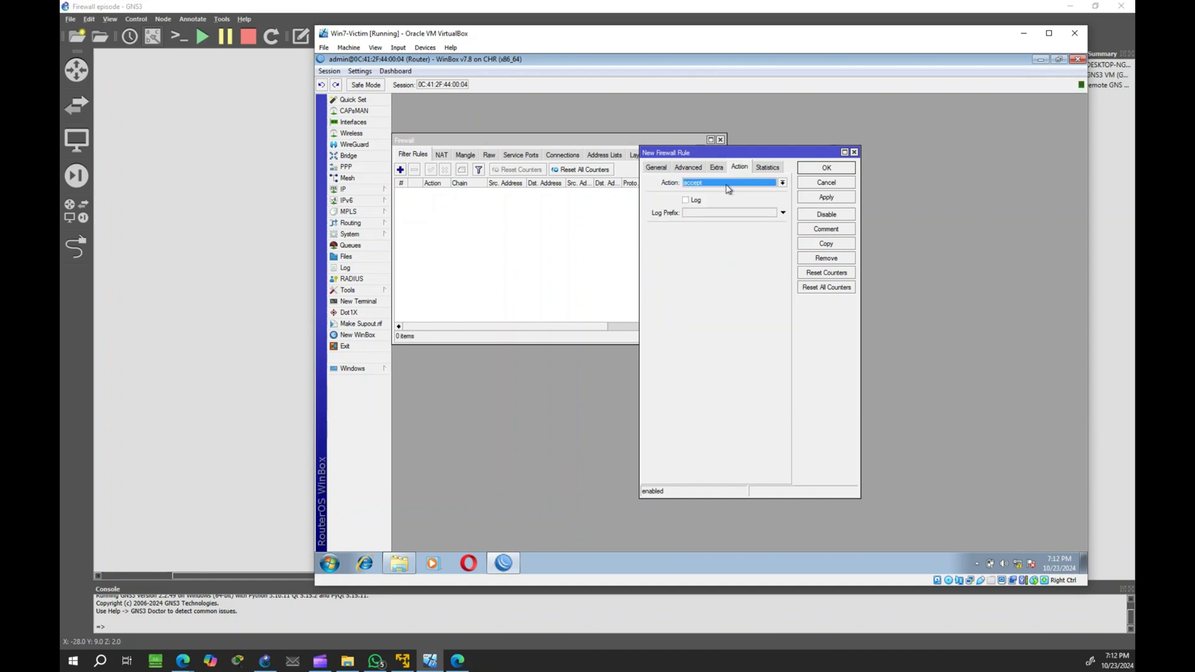
click(726, 184)
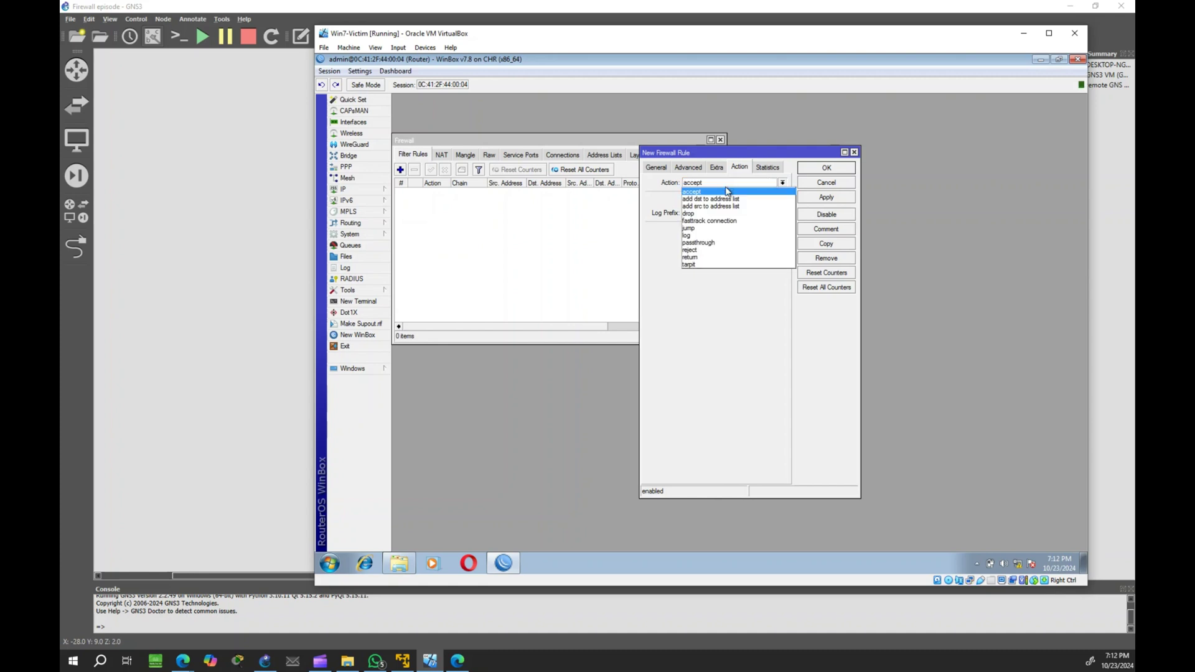
click(709, 215)
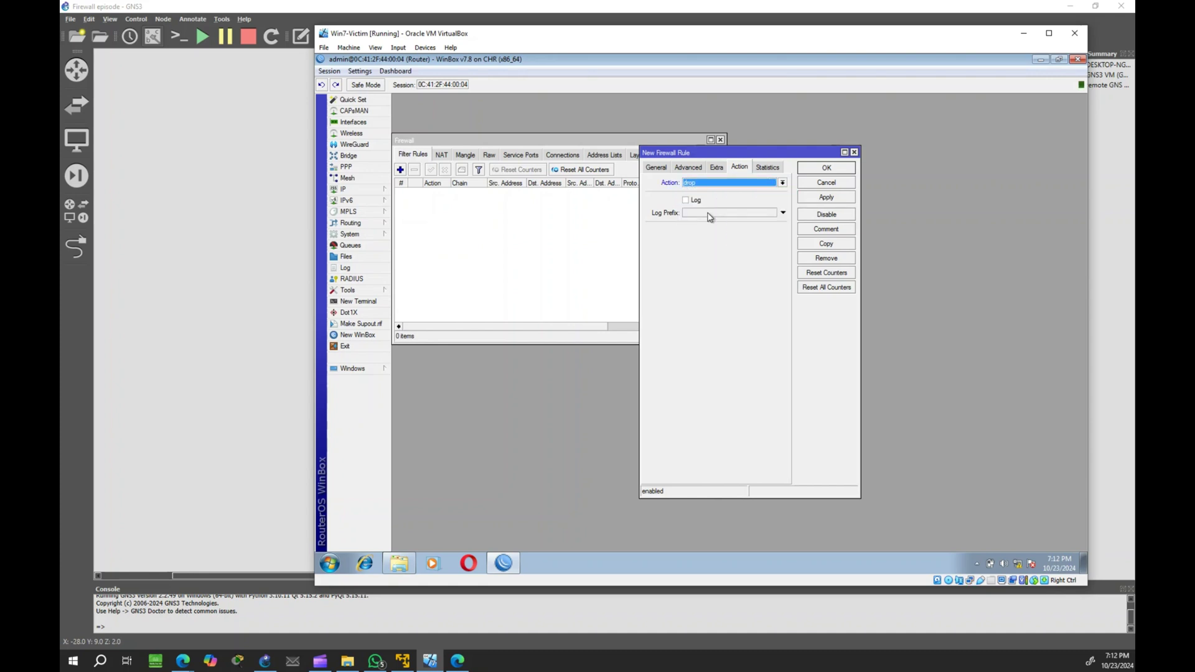
click(833, 200)
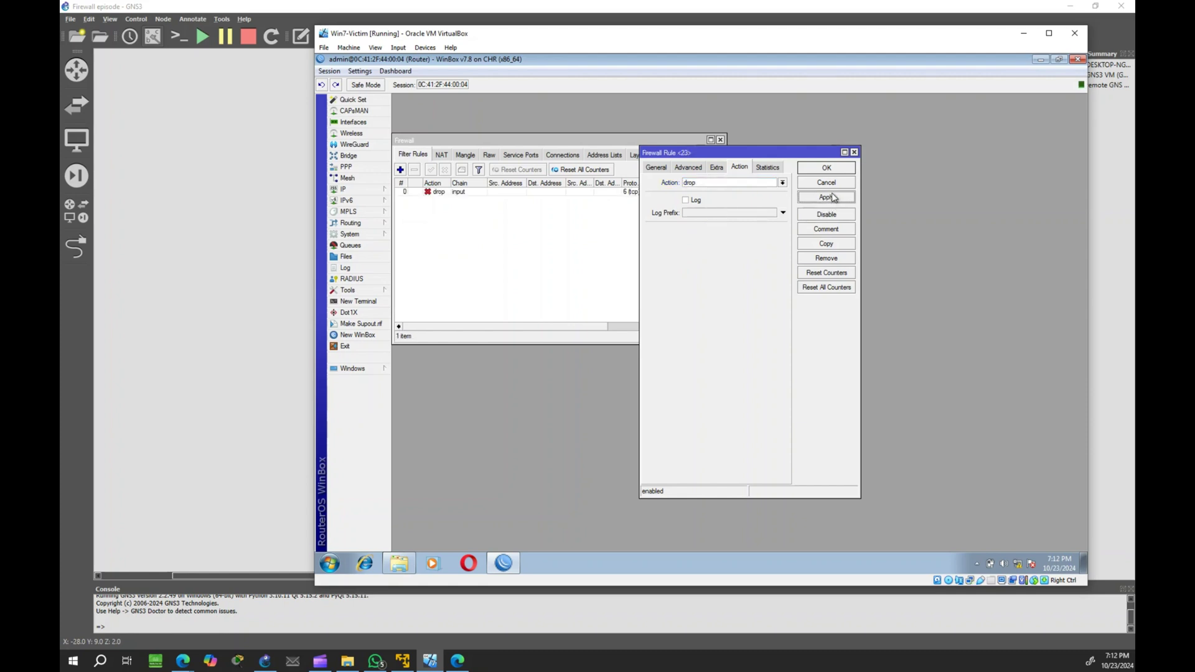
click(831, 169)
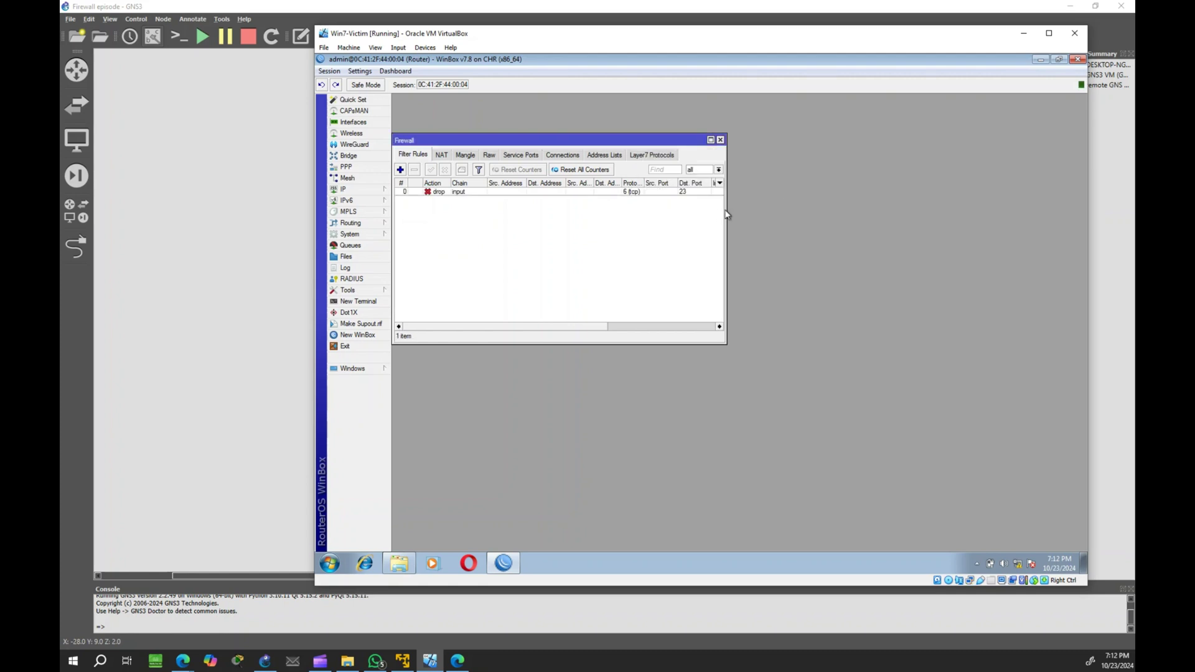
Step: Widen the Firewall window to show counters, then attempt Telnet to 192.168.1.1 in Tera Term
drag(726, 211, 1045, 212)
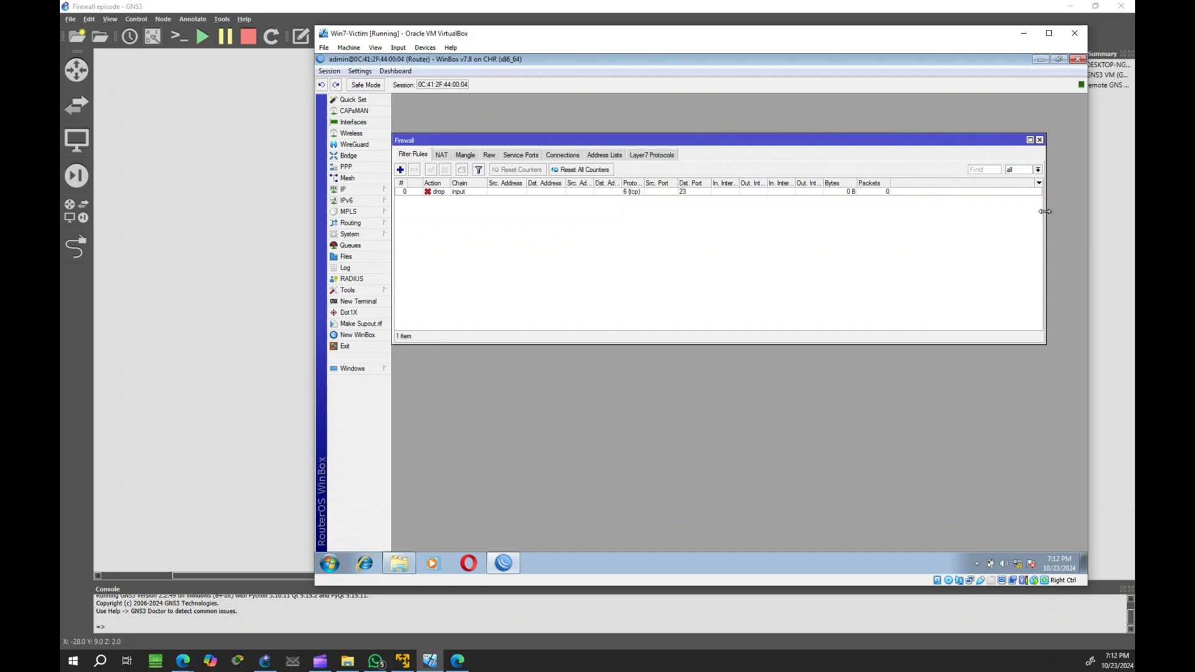
click(402, 563)
double_click(746, 297)
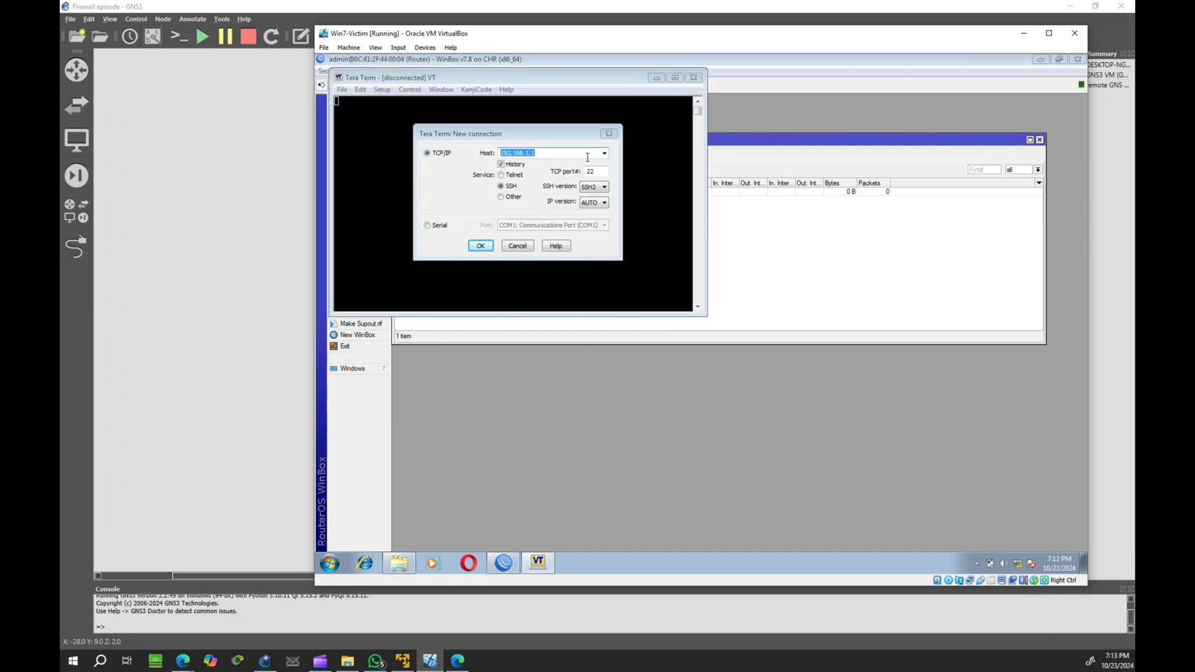
click(511, 177)
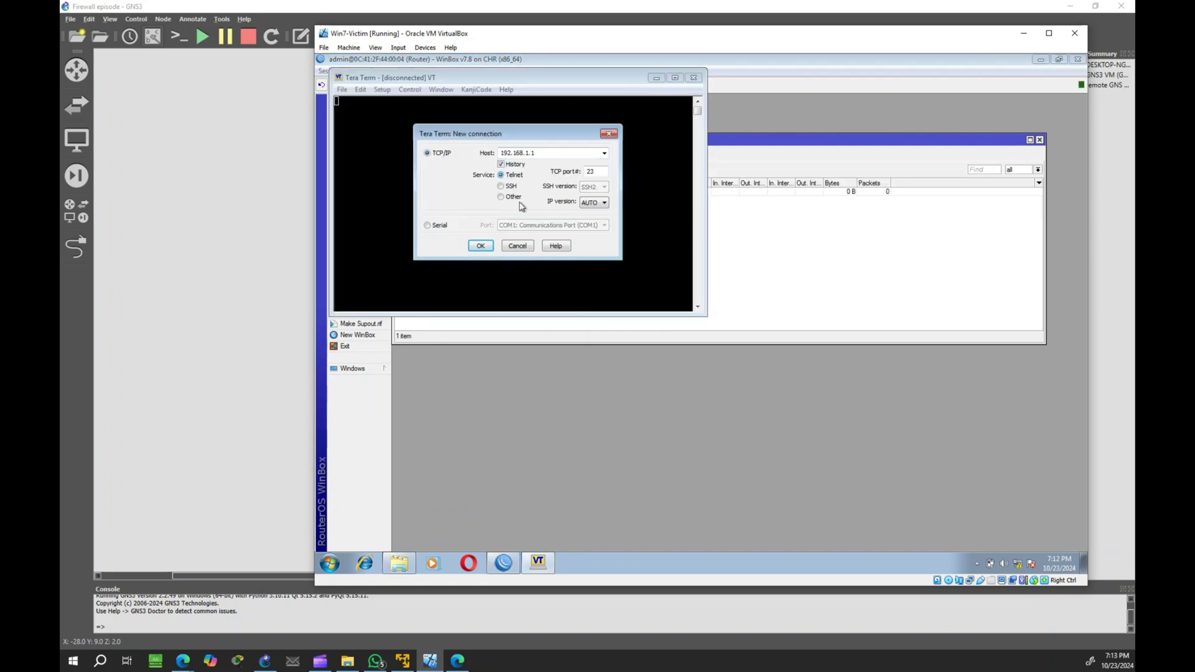
click(481, 245)
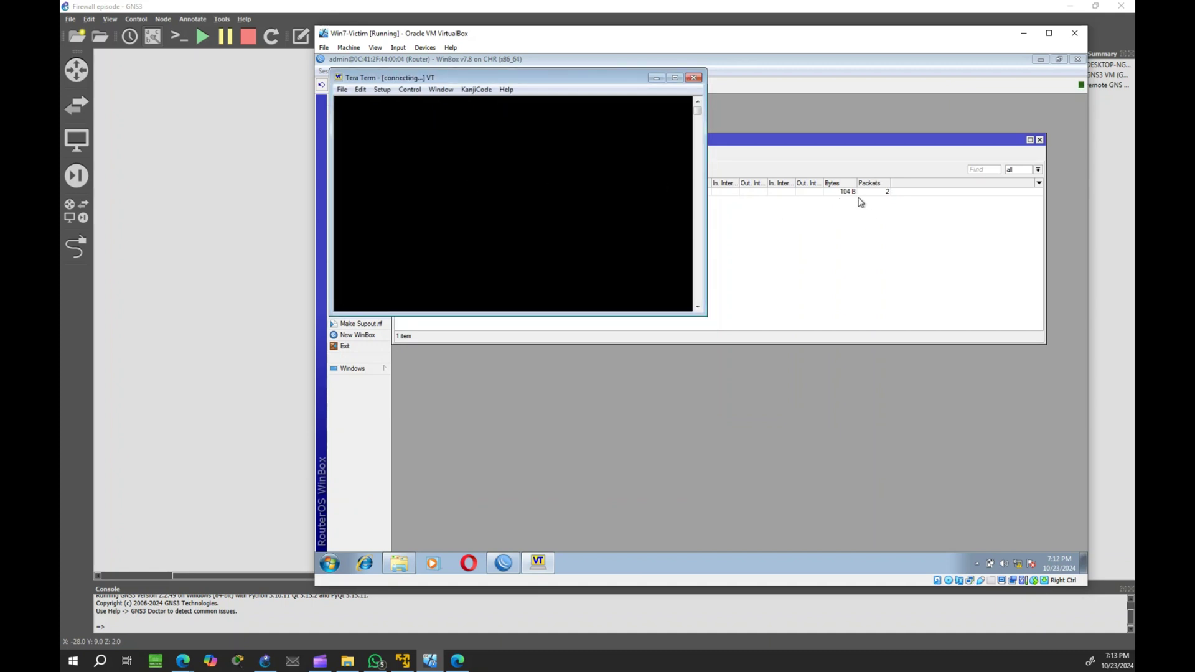
Step: Check the drop rule's count of 3 packets, then close the stalled Tera Term
drag(585, 79, 628, 152)
drag(668, 195, 781, 272)
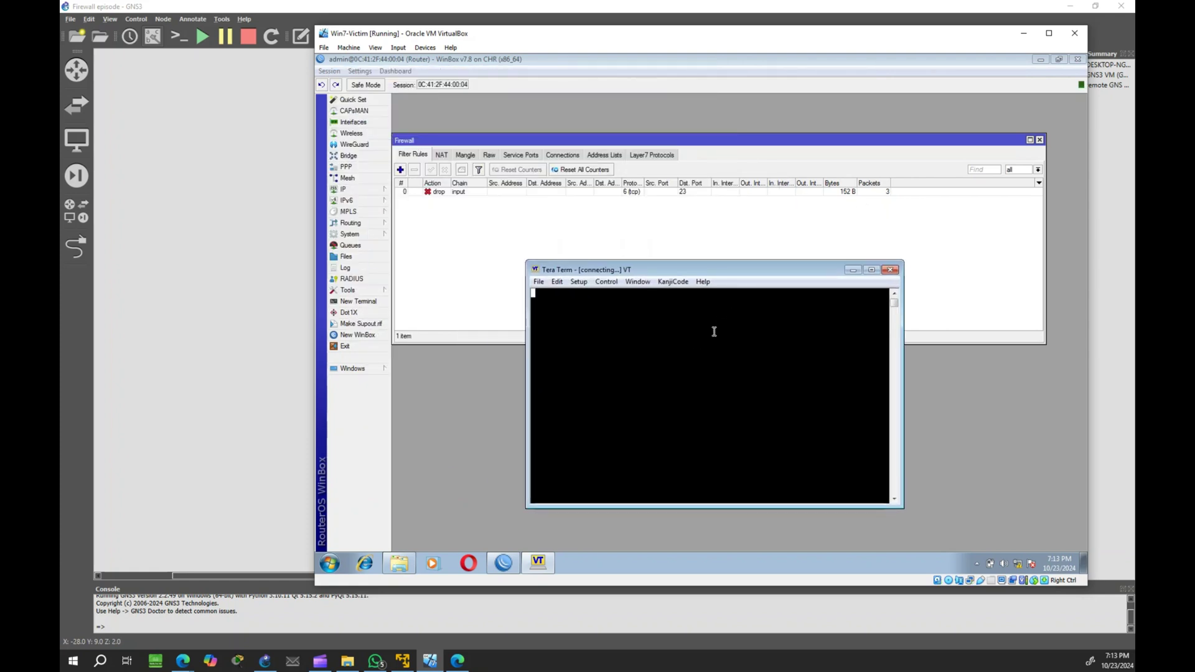
key(alt+F4)
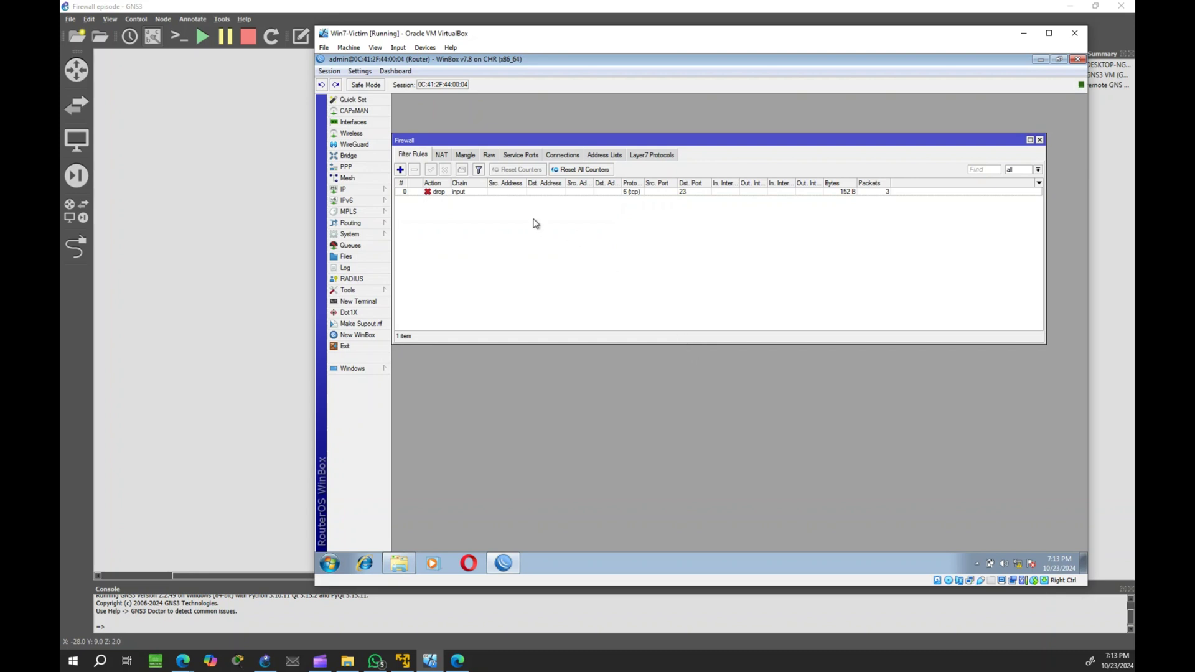
Step: Disable the Telnet drop rule, then log in over Telnet port 23 to 192.168.1.1 from Tera Term
click(454, 193)
click(445, 169)
click(398, 563)
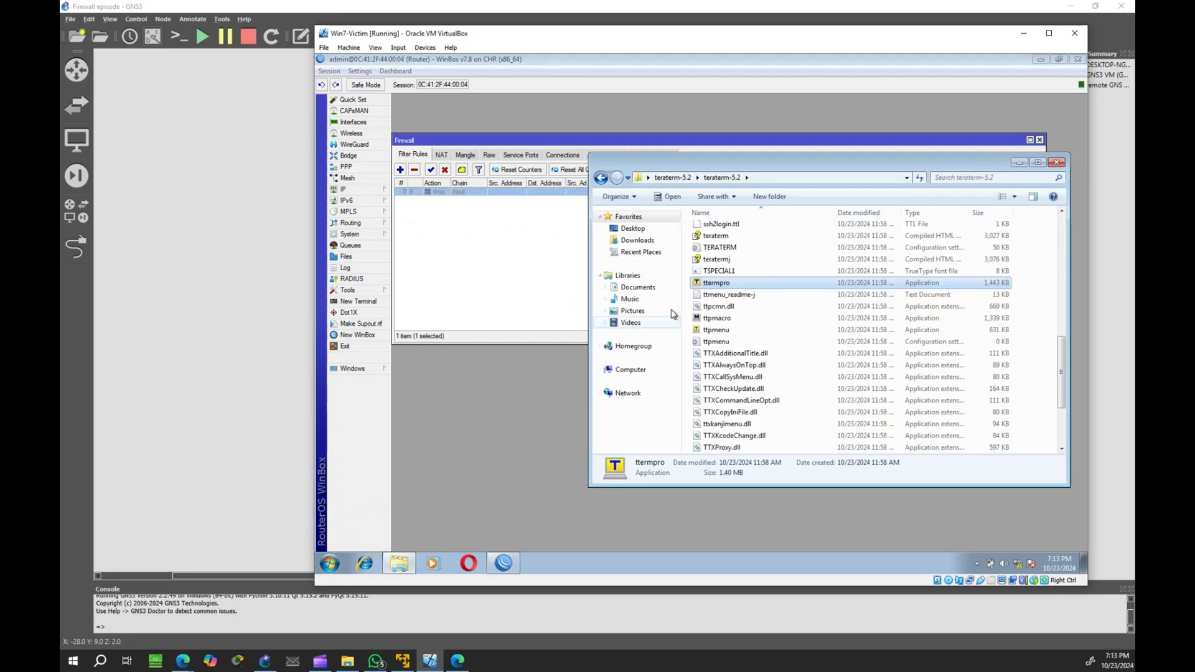
double_click(708, 284)
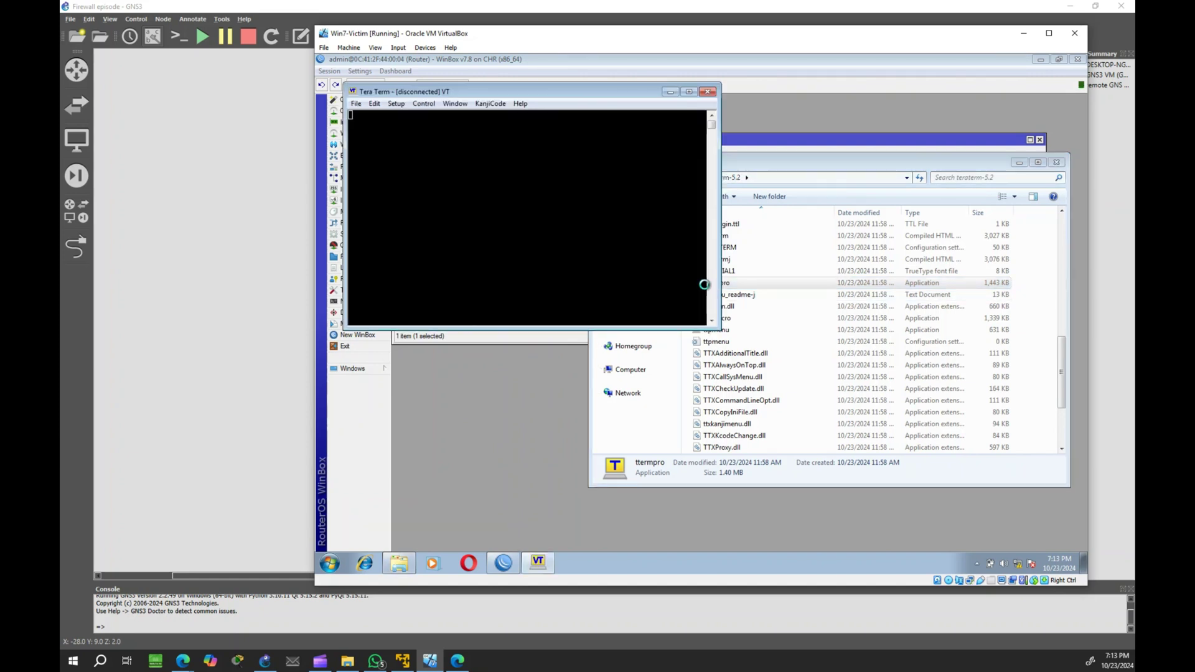
click(524, 189)
click(494, 260)
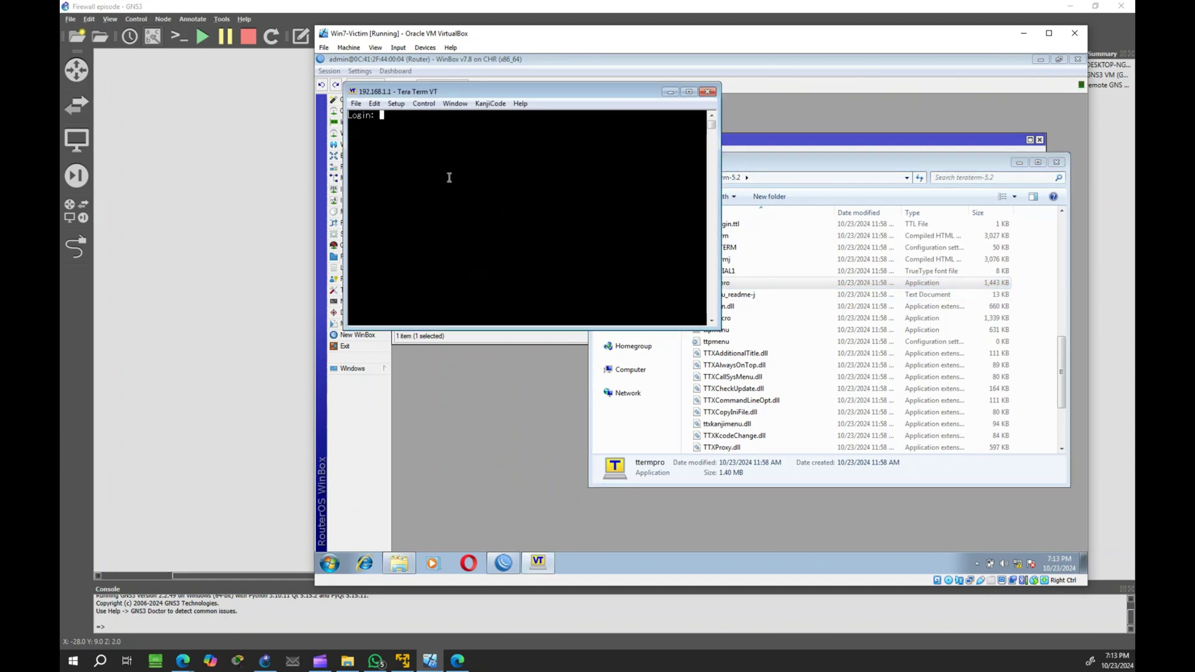
text(admin)
key(Return)
key(Return)
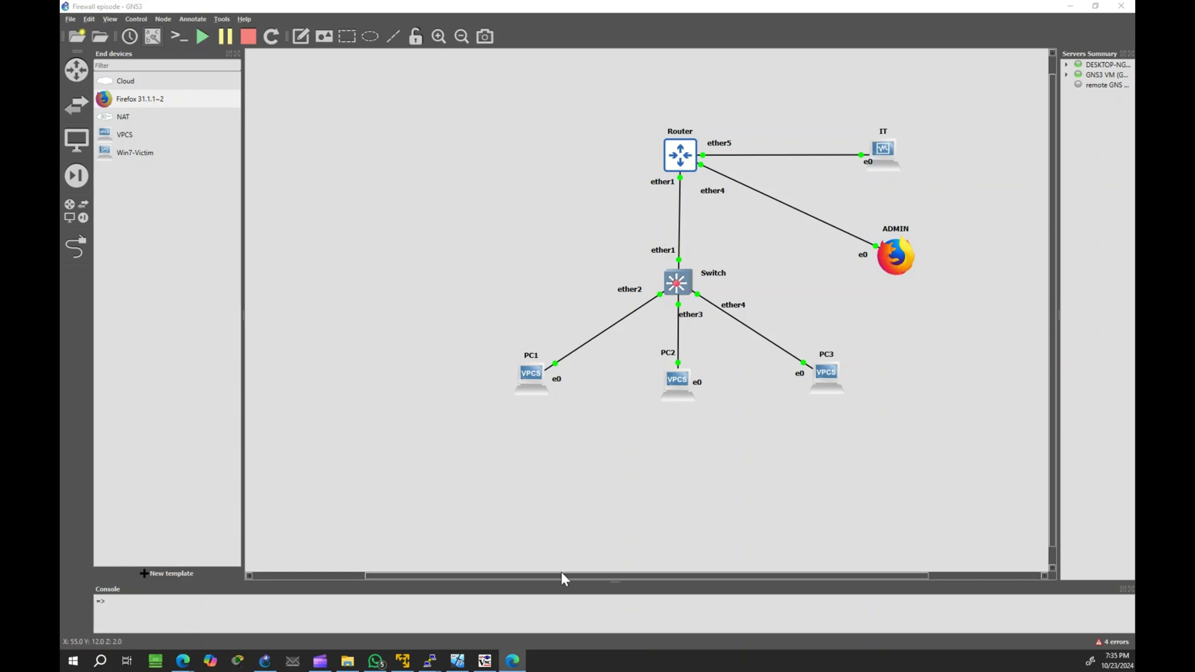
Step: Run ifconfig in the ADMIN node's terminal and select its address 192.168.1.249
click(486, 659)
click(844, 507)
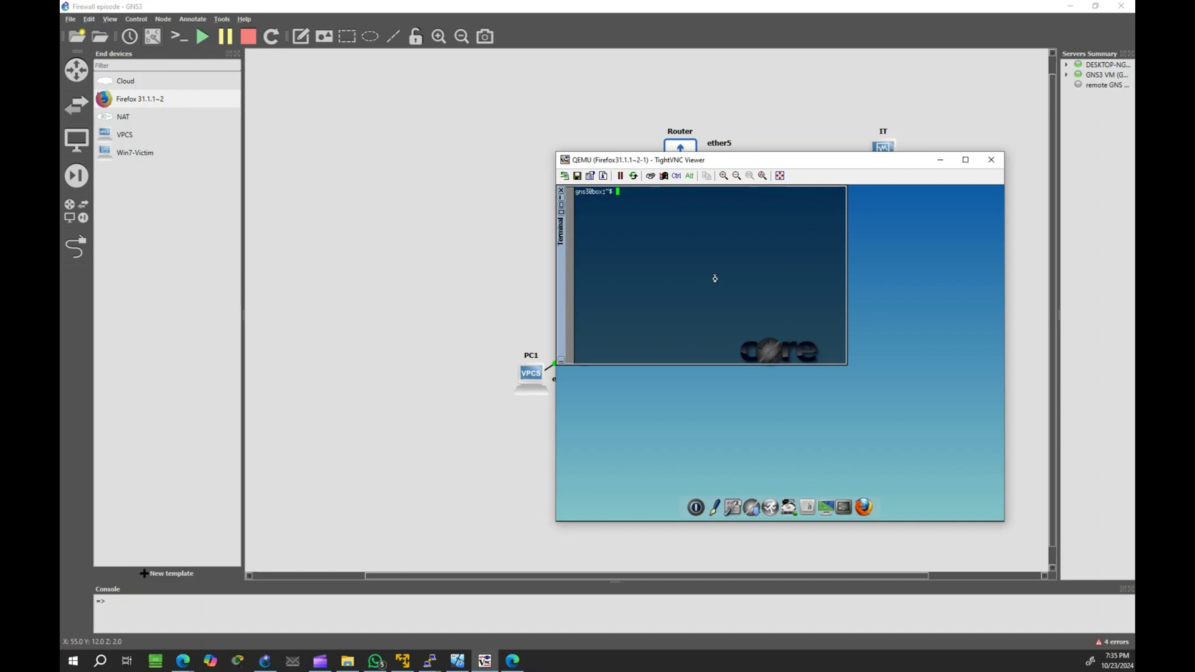
text(ifconfig)
key(Return)
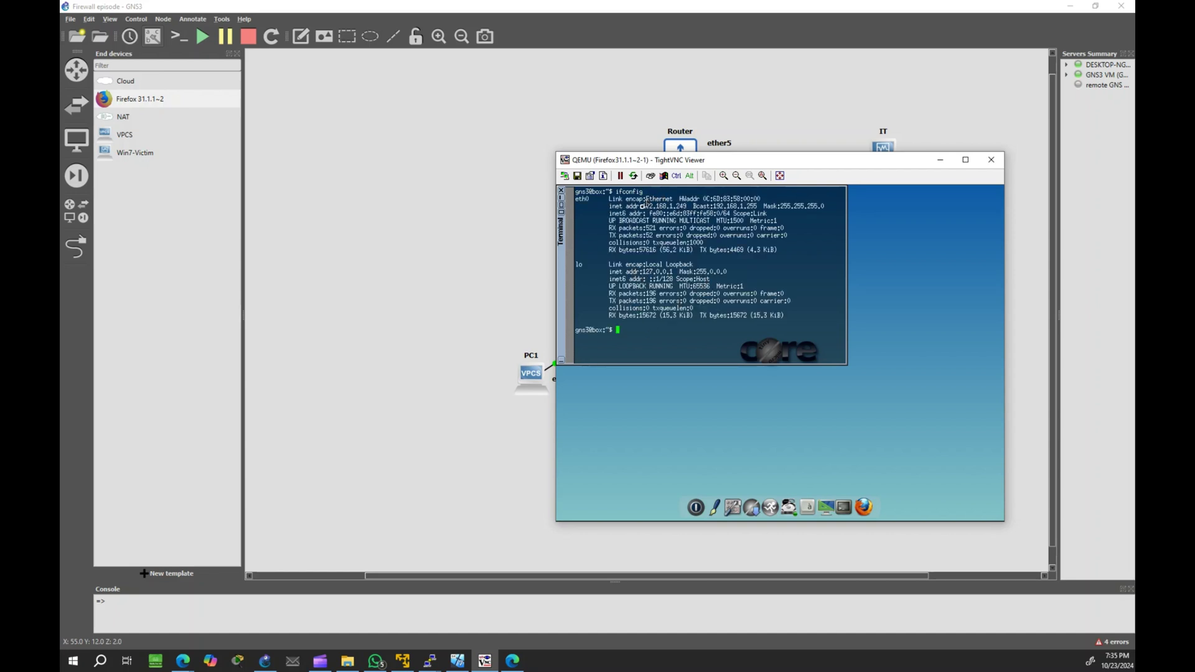
drag(607, 207, 716, 207)
Step: Set the Telnet drop rule's Src. Address to 192.168.1.249 and apply it
key(alt+Tab)
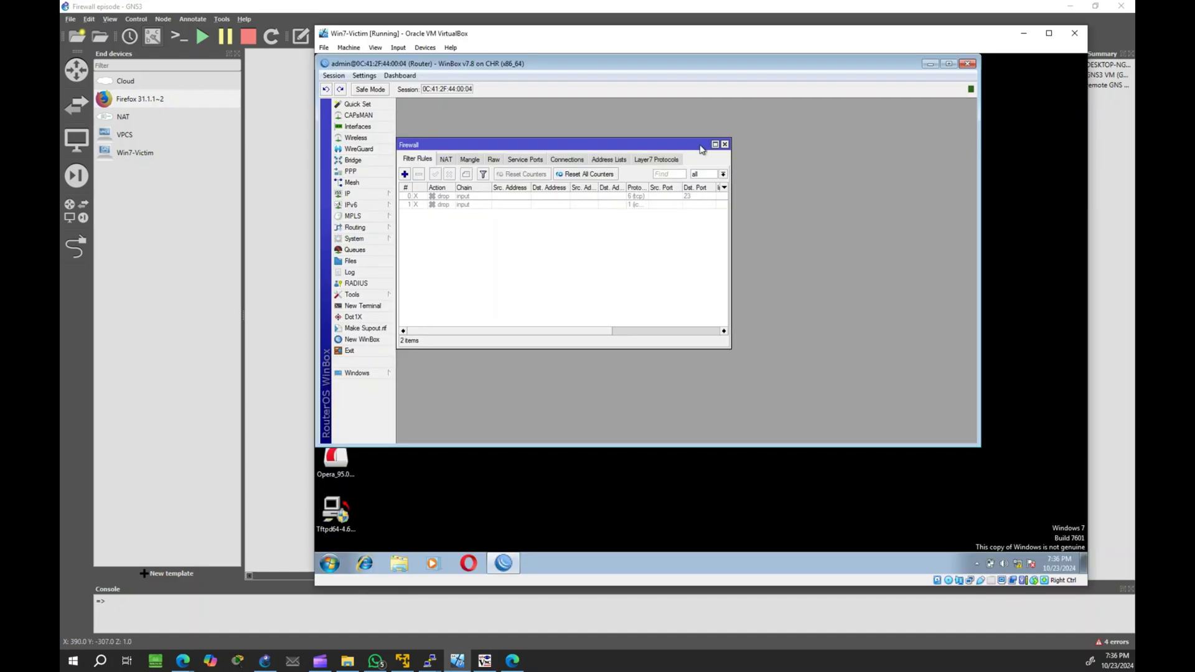
click(716, 144)
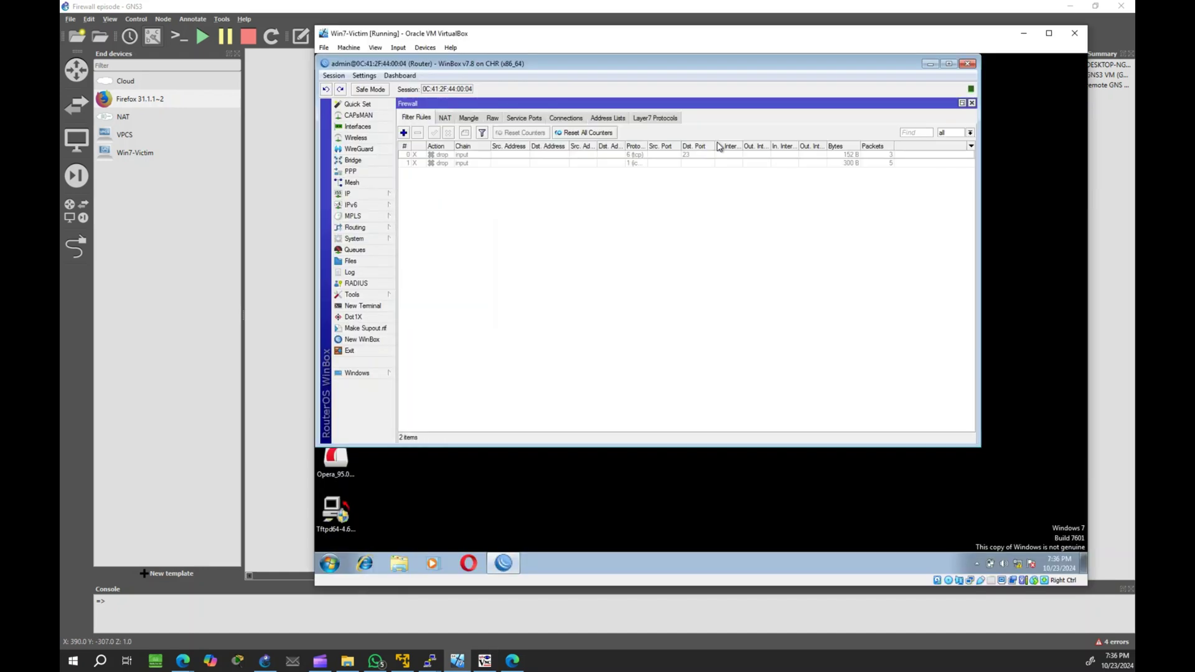
double_click(568, 155)
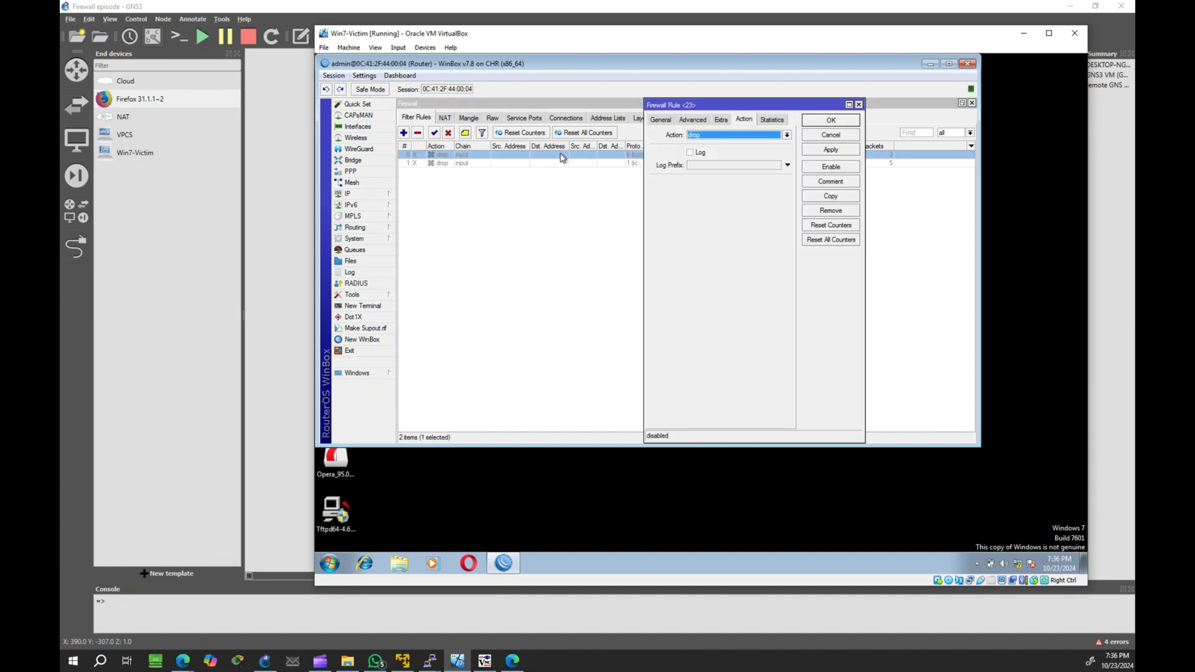
click(660, 119)
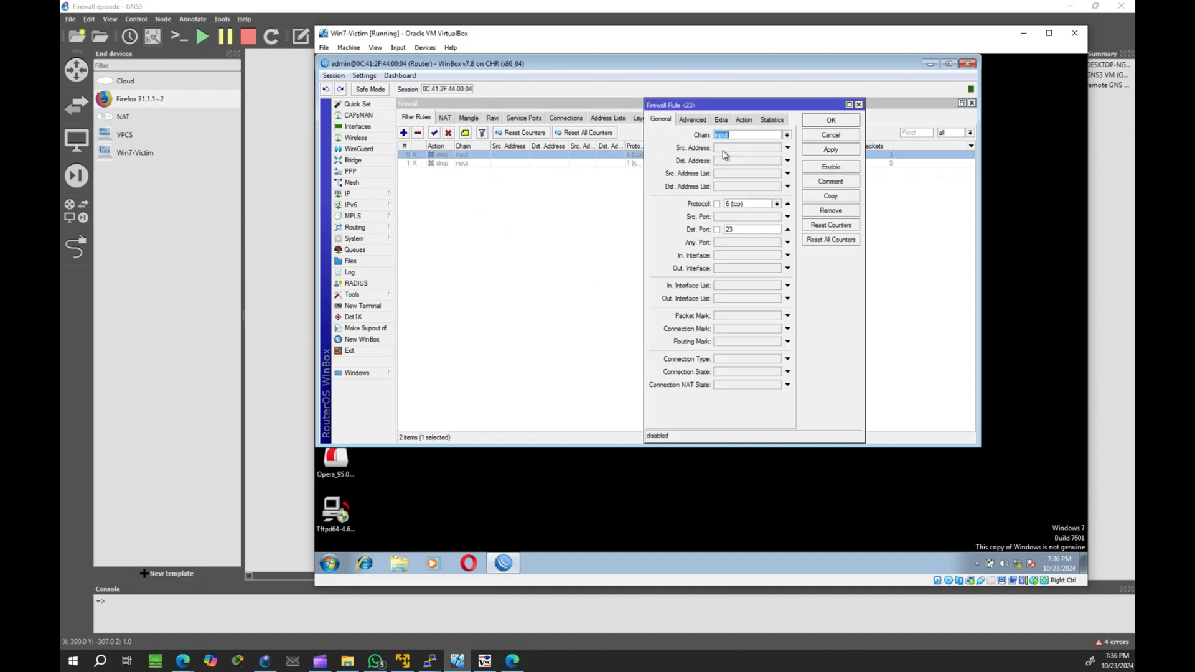
click(723, 150)
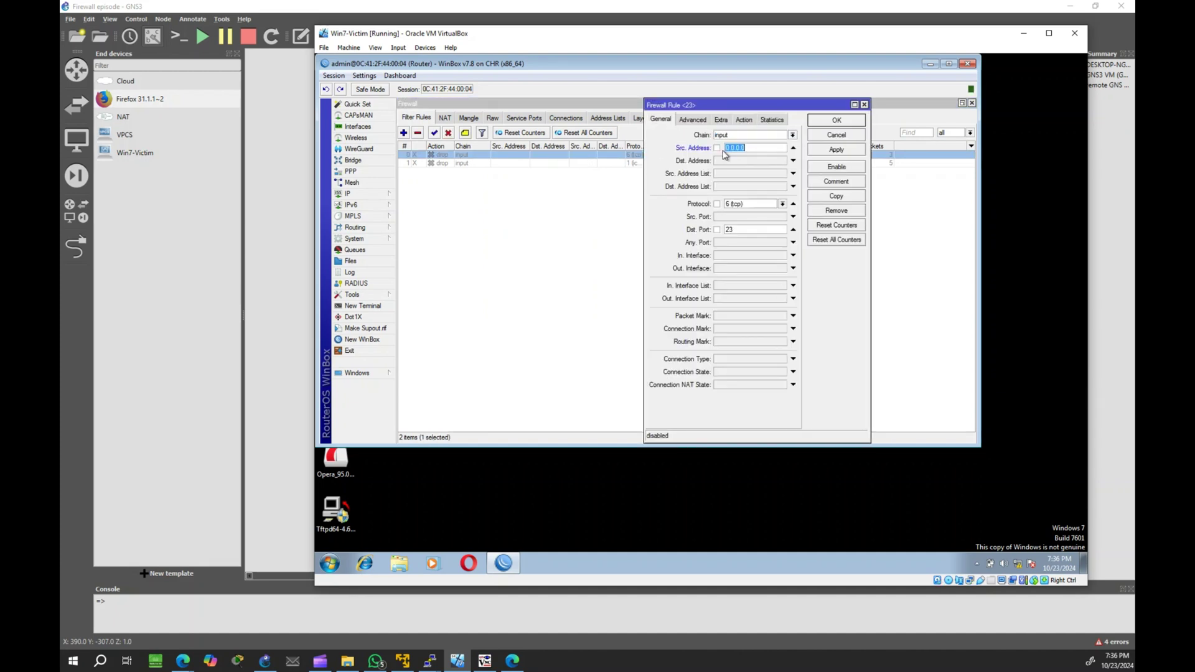
text(192.168.1.249)
click(821, 150)
Step: Apply and close the rule editor with action drop, then re-enable the rule
click(745, 120)
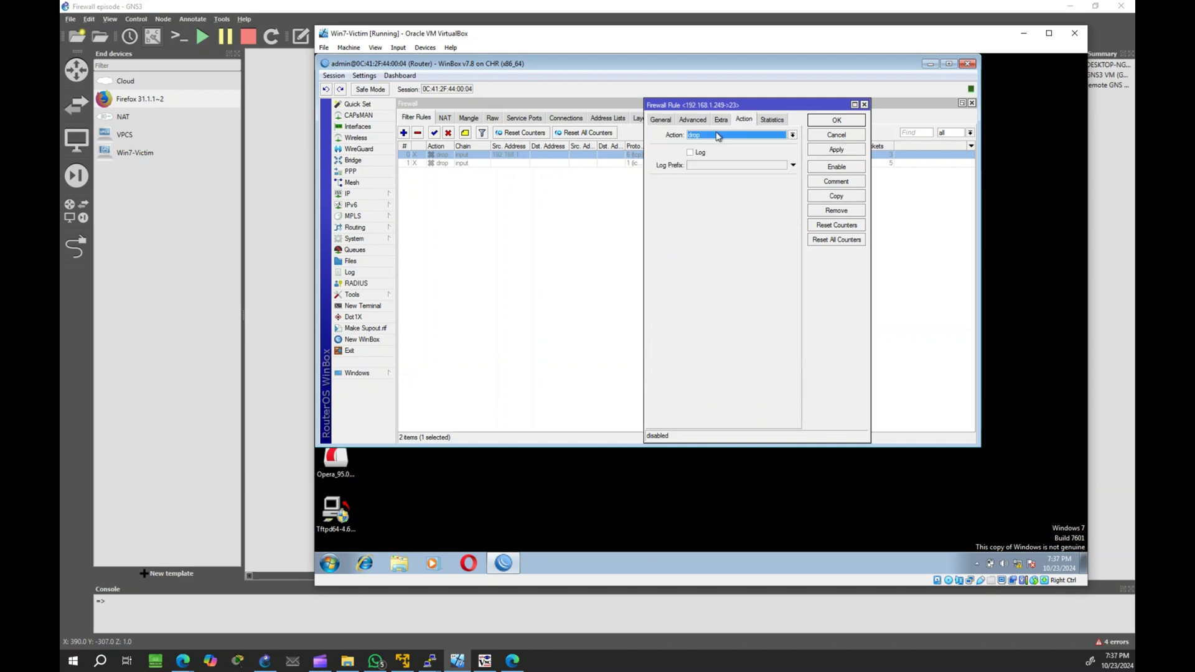
click(836, 150)
click(836, 120)
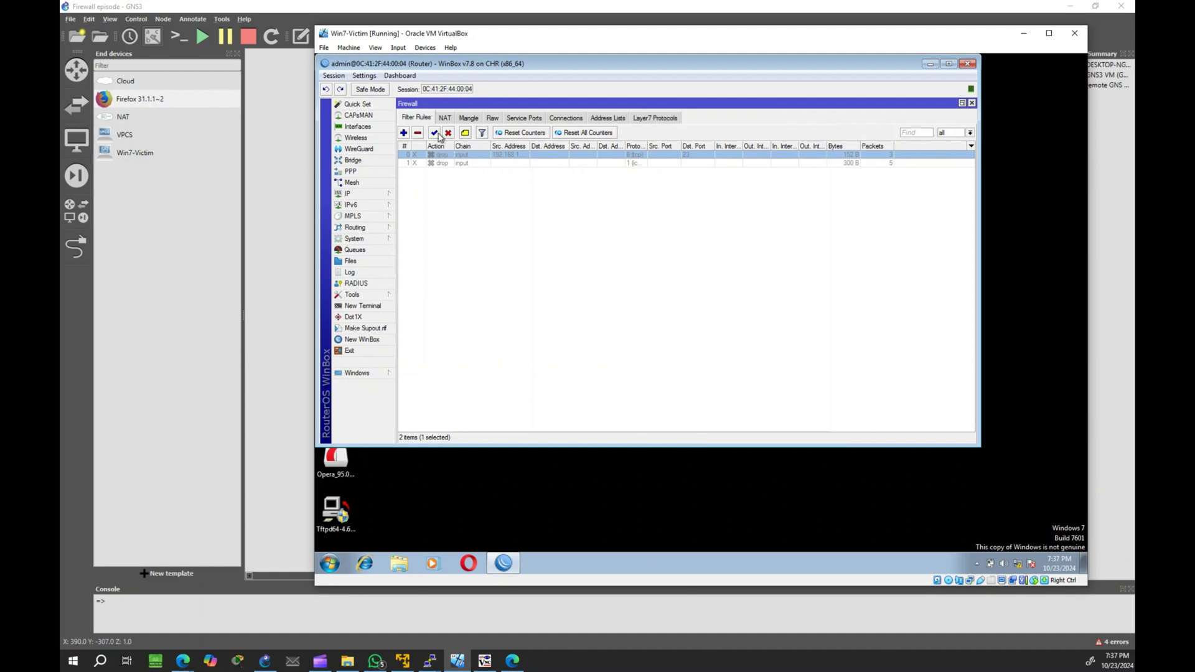
click(435, 133)
Step: Launch ttermpro from the teraterm-5.2 folder in a new Explorer window
key(super+d)
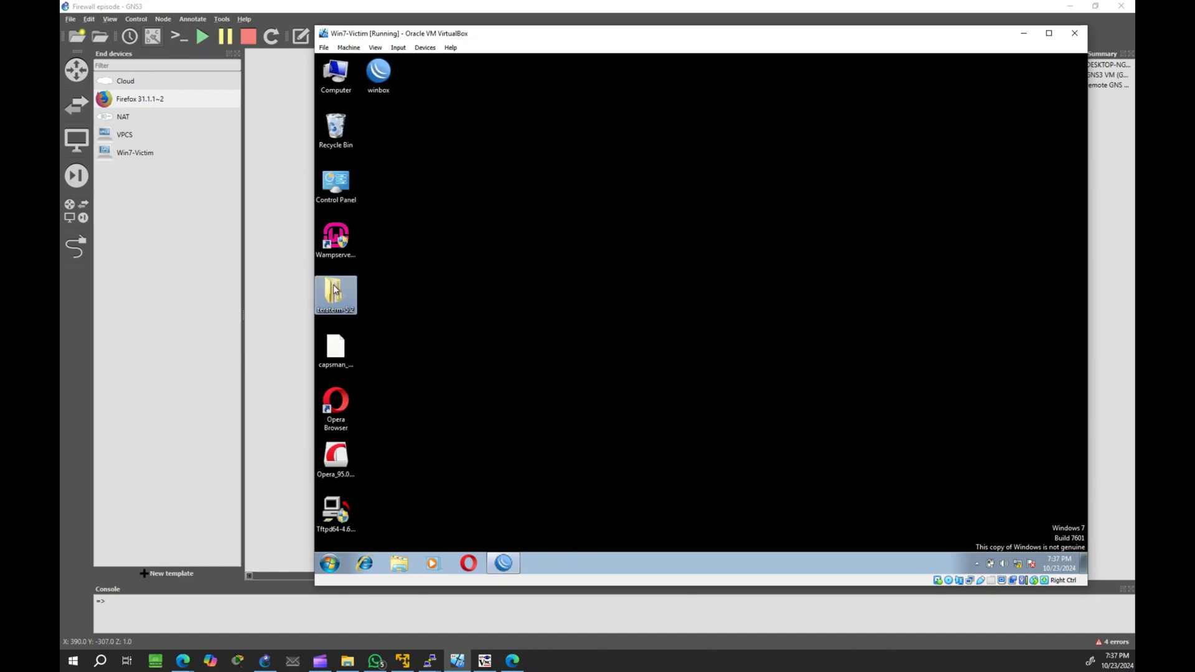
key(super+e)
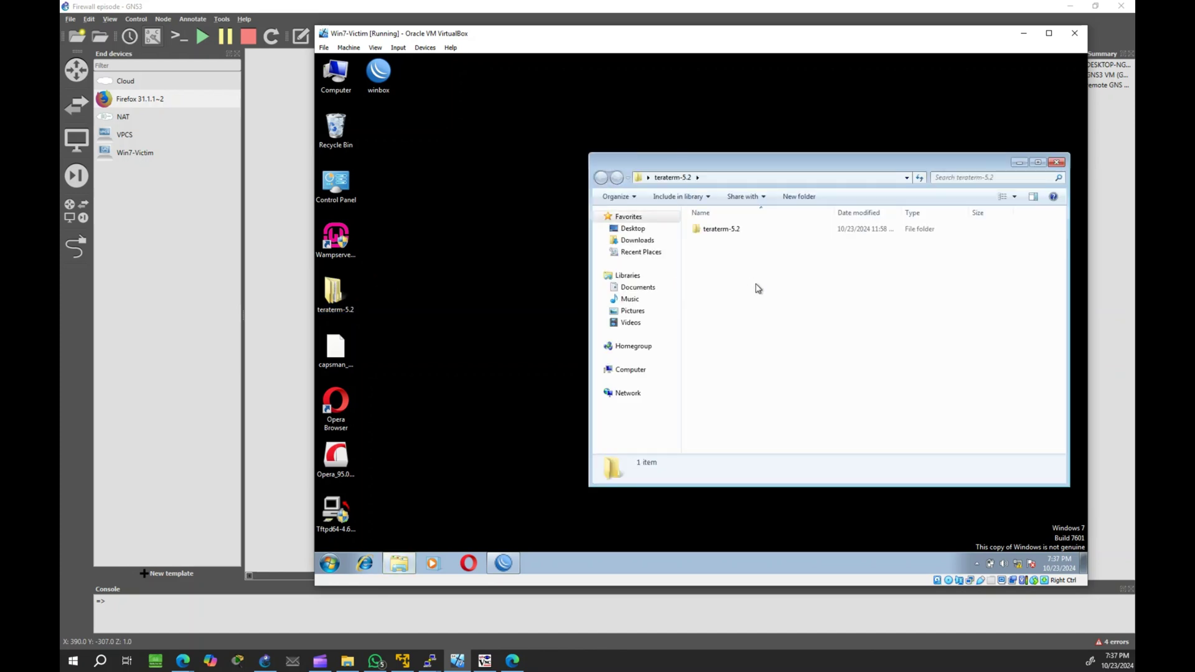
click(736, 233)
double_click(736, 233)
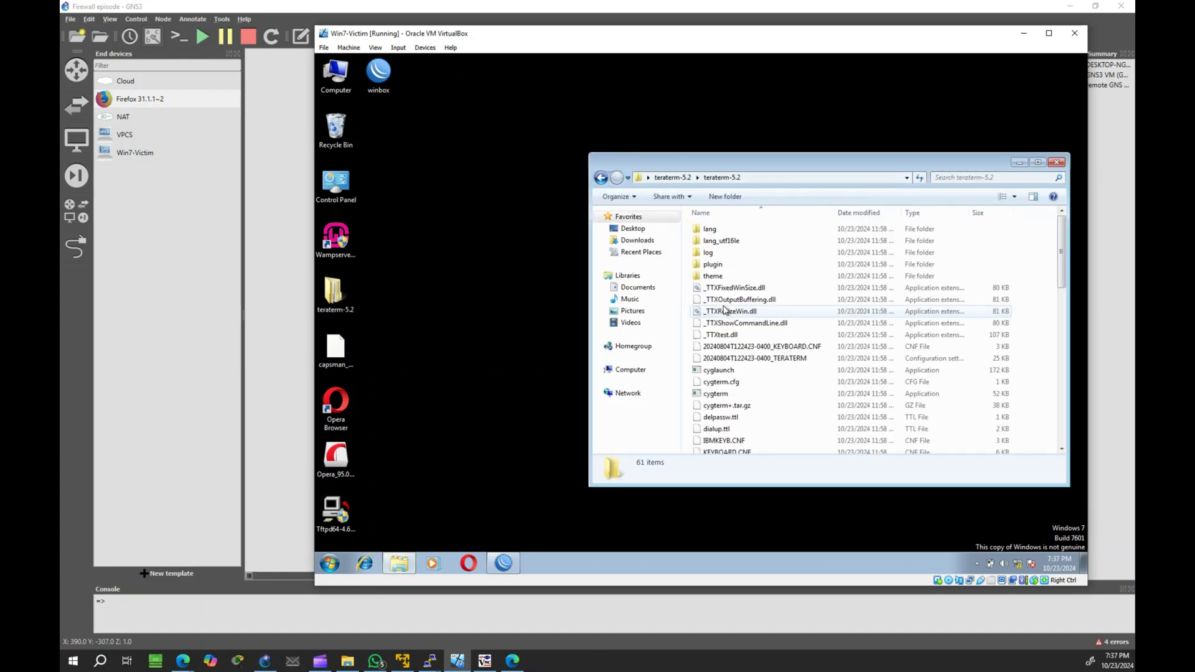
scroll(734, 395, down, 9)
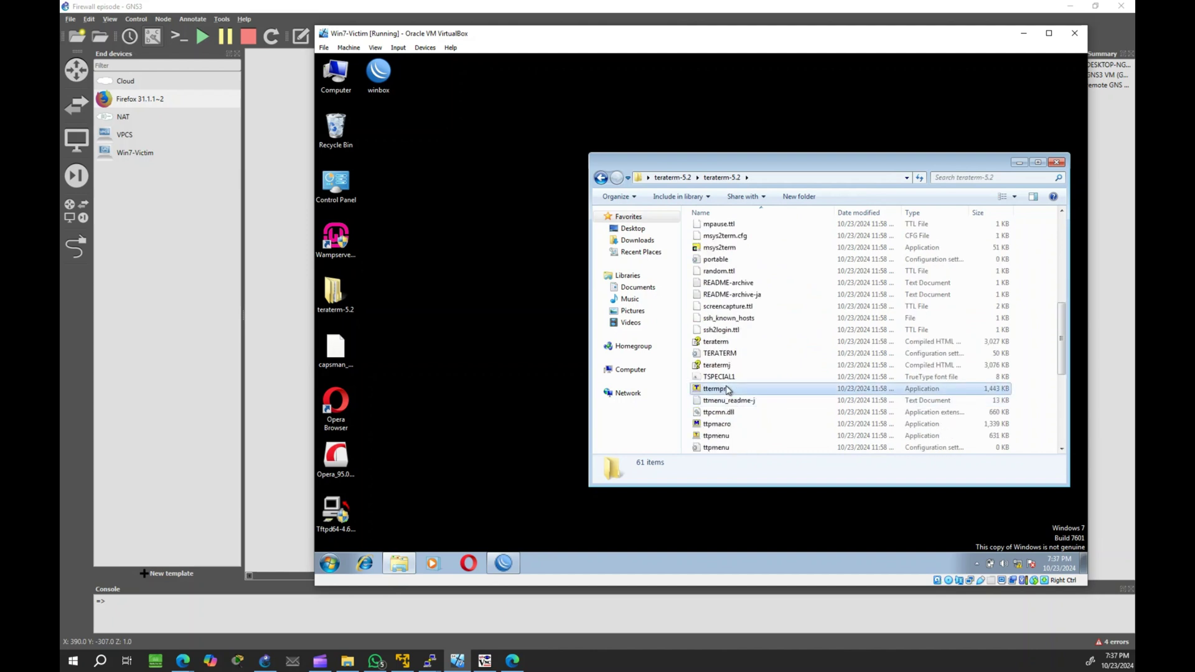
click(727, 389)
double_click(727, 388)
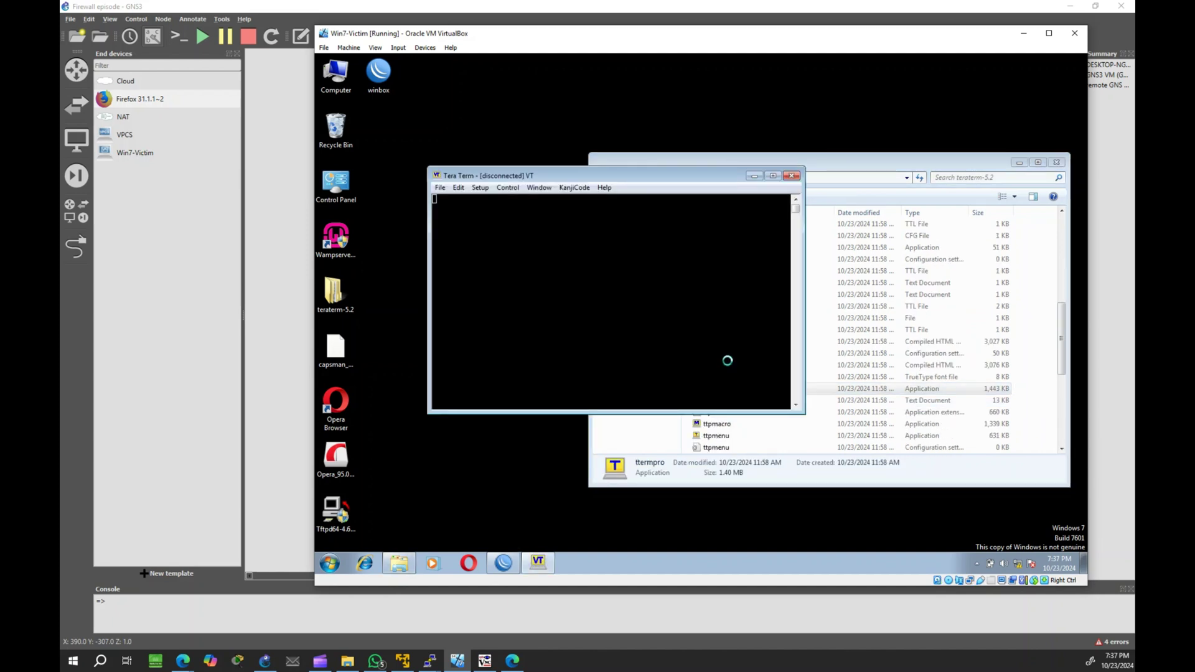
Step: Connect over Telnet to 192.168.1.1 and log in to the router
click(599, 273)
click(579, 344)
text(admin)
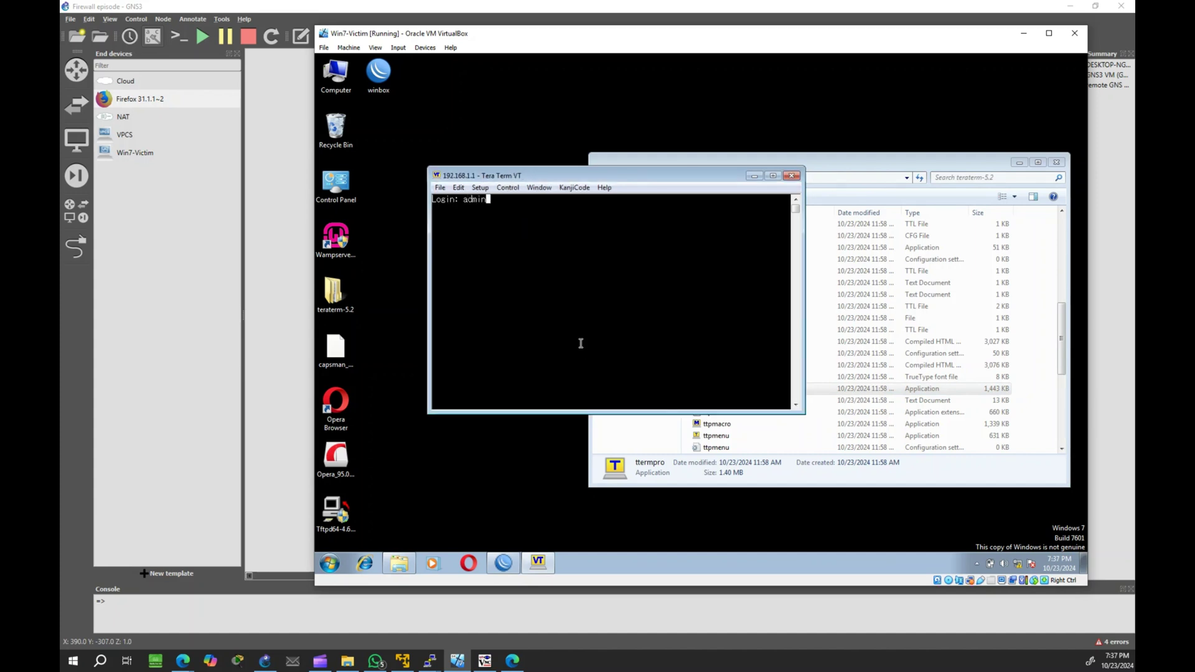
key(Return)
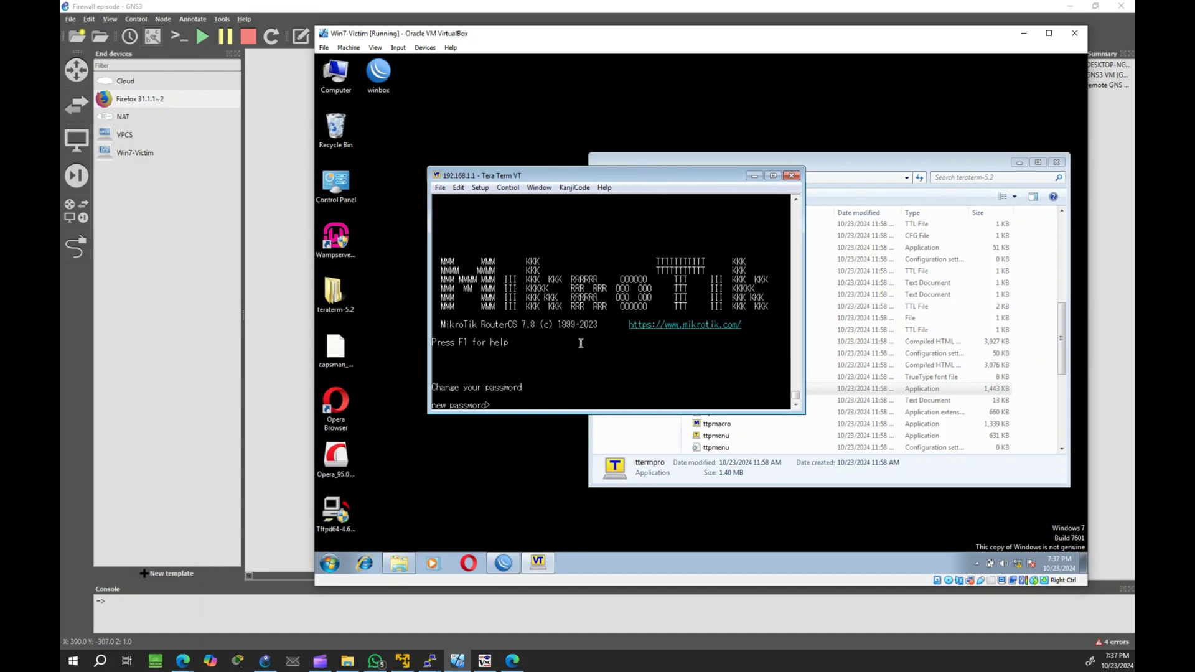
Step: Minimise VirtualBox and type telnet 192.168.1. in the ADMIN node's terminal
click(1022, 32)
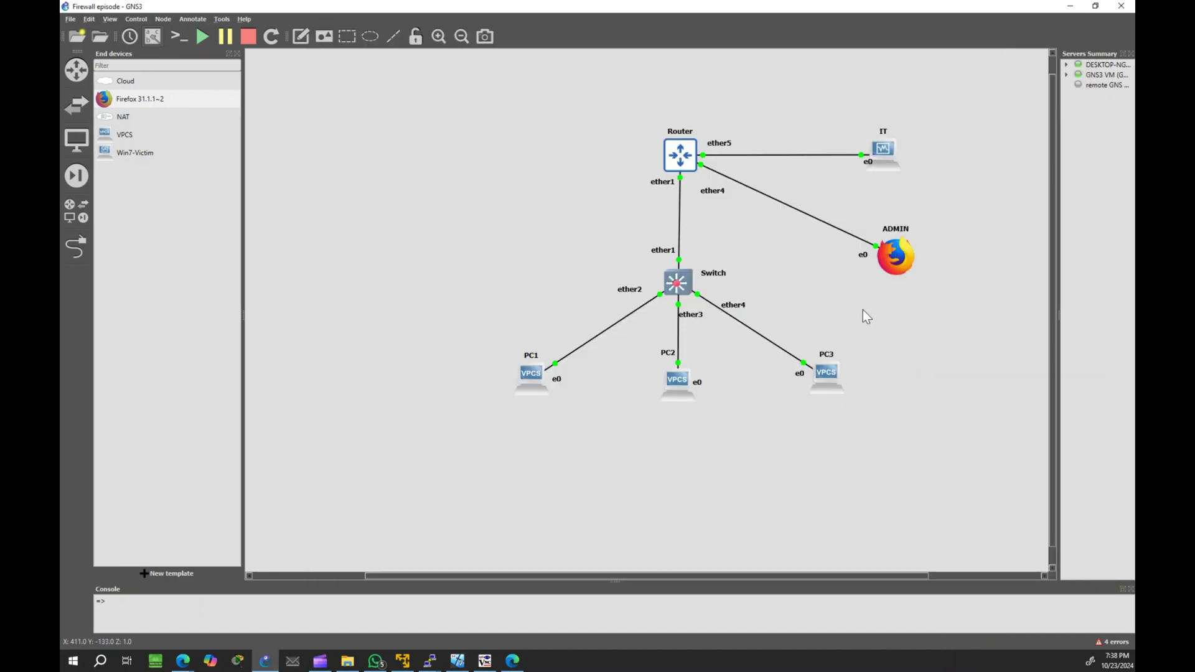
click(485, 661)
click(693, 334)
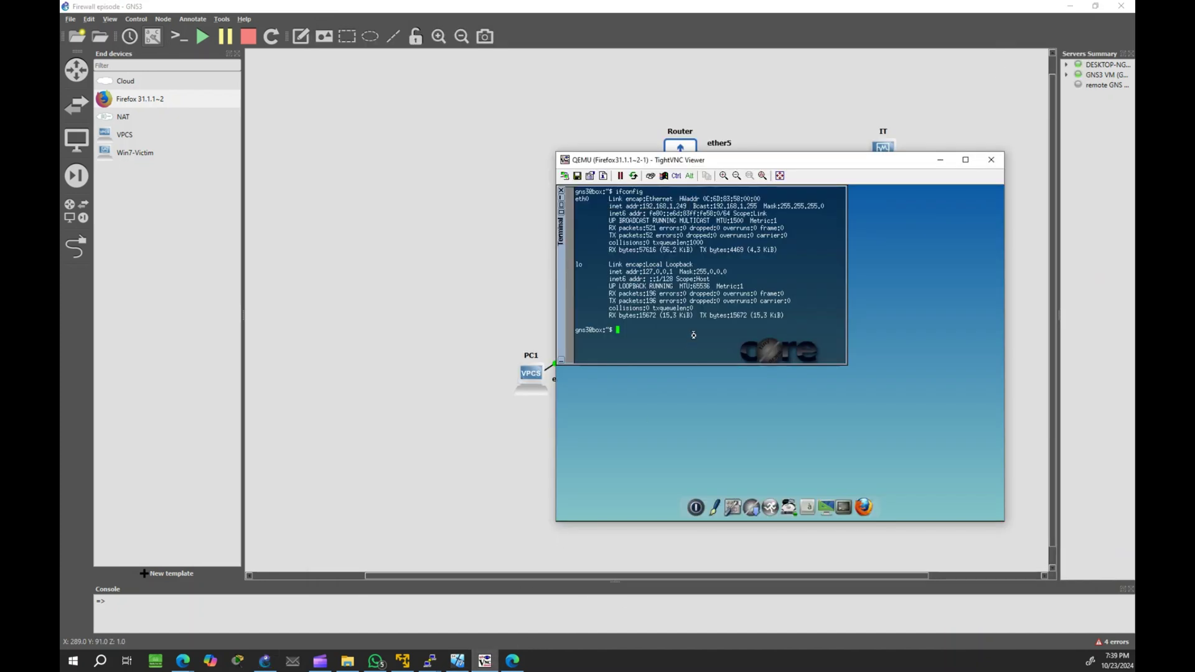
text(telnet 192.168.1.)
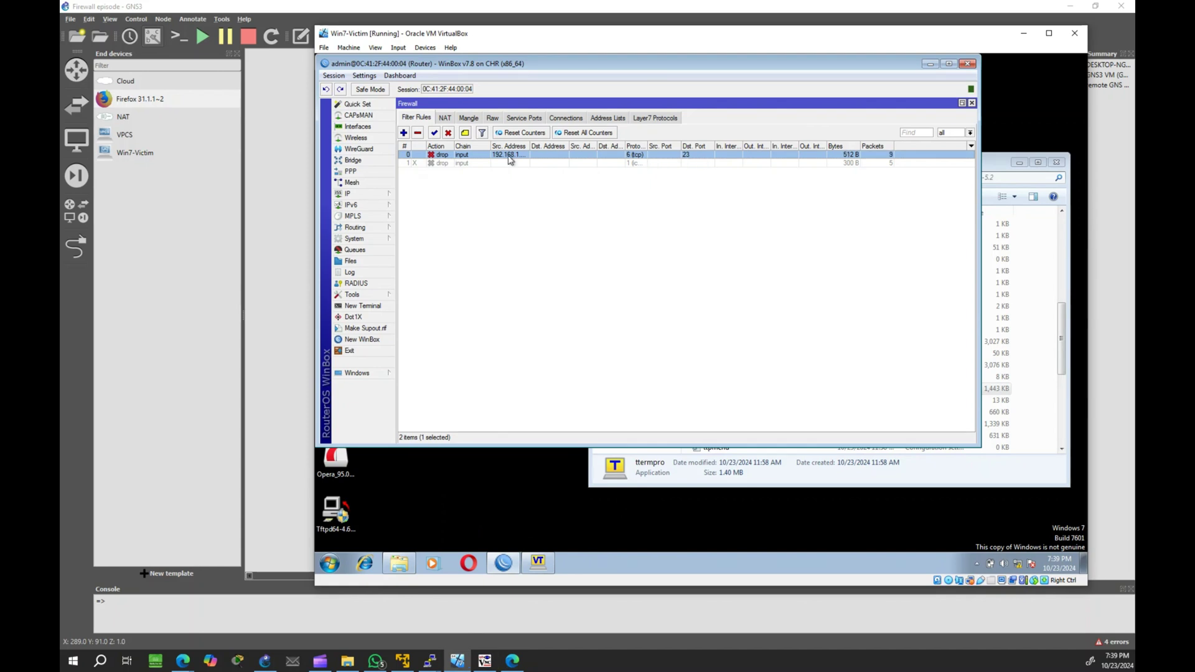
Step: Disable the Telnet drop rule and rerun telnet 192.168.1.1 from the ADMIN terminal
click(448, 133)
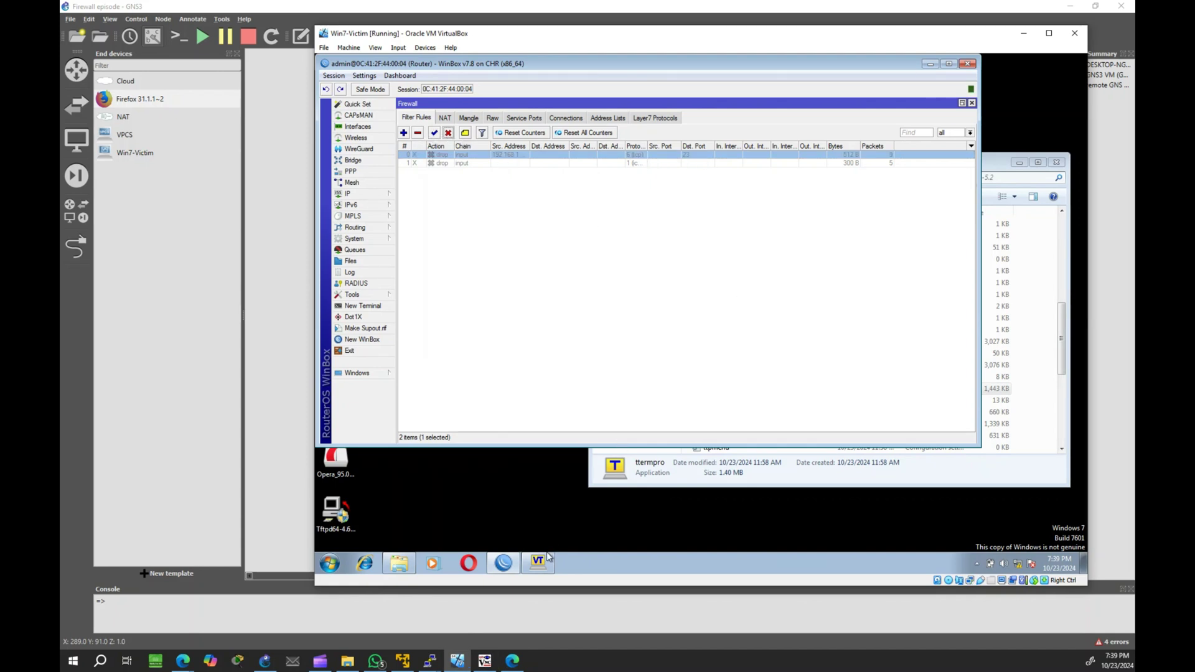
mouse_move(523, 569)
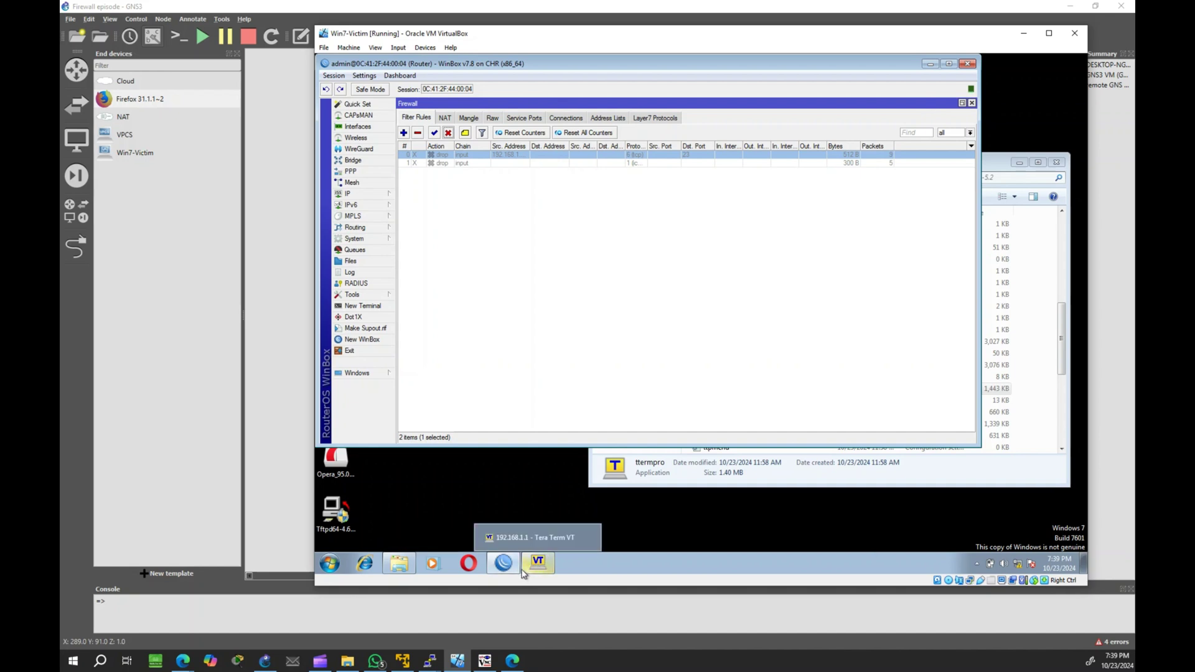
click(485, 661)
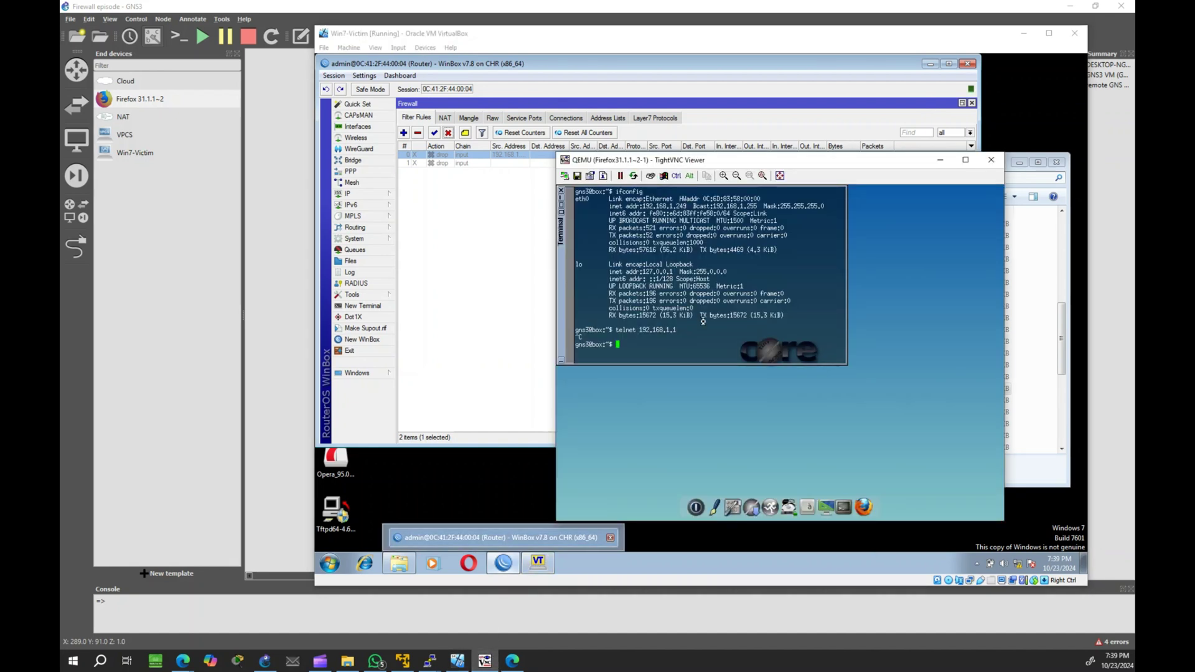
key(Up)
key(Return)
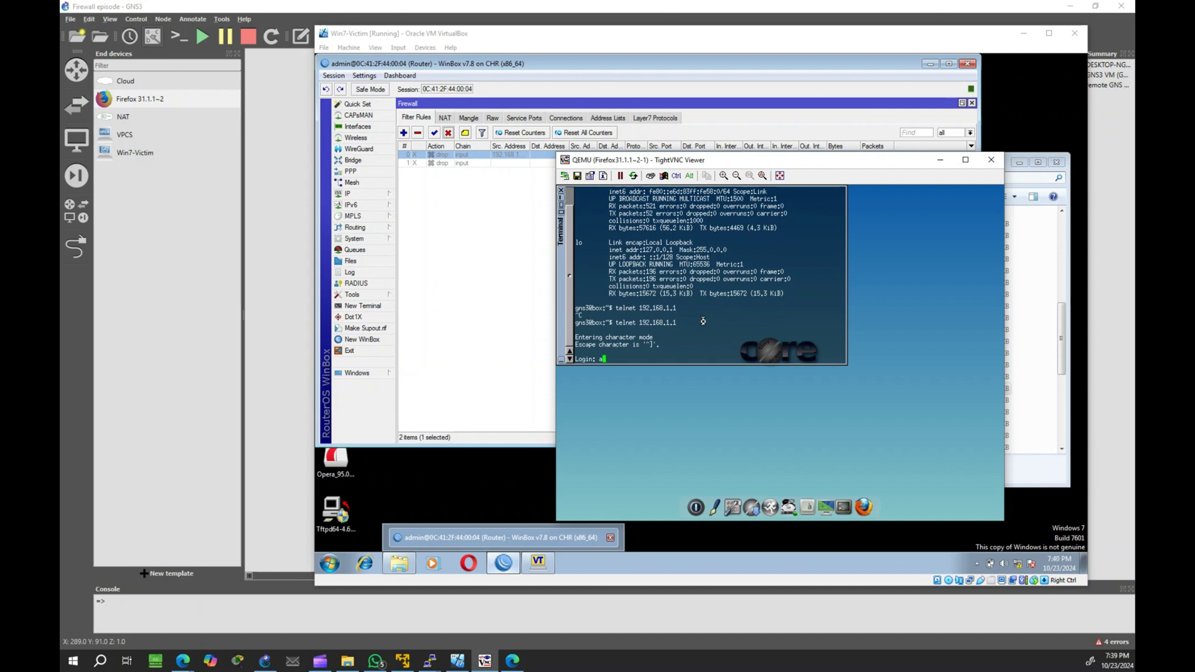
Step: Log in to the router, then select rule 0 in WinBox's Filter Rules list
text(admin)
key(Return)
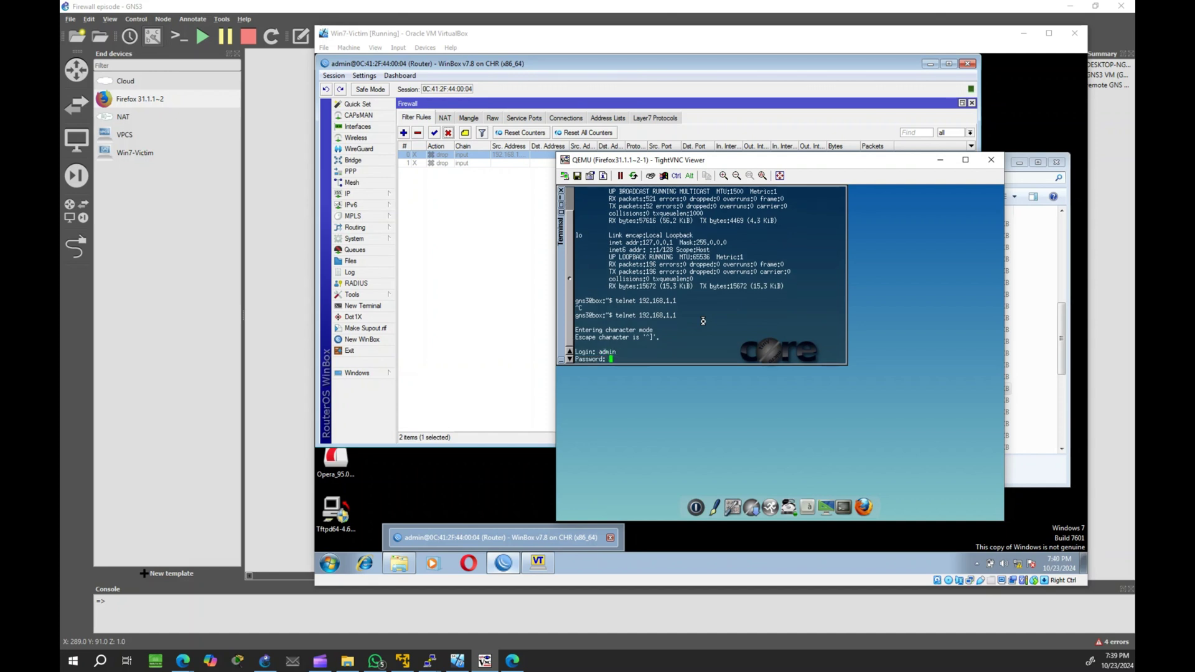
key(Return)
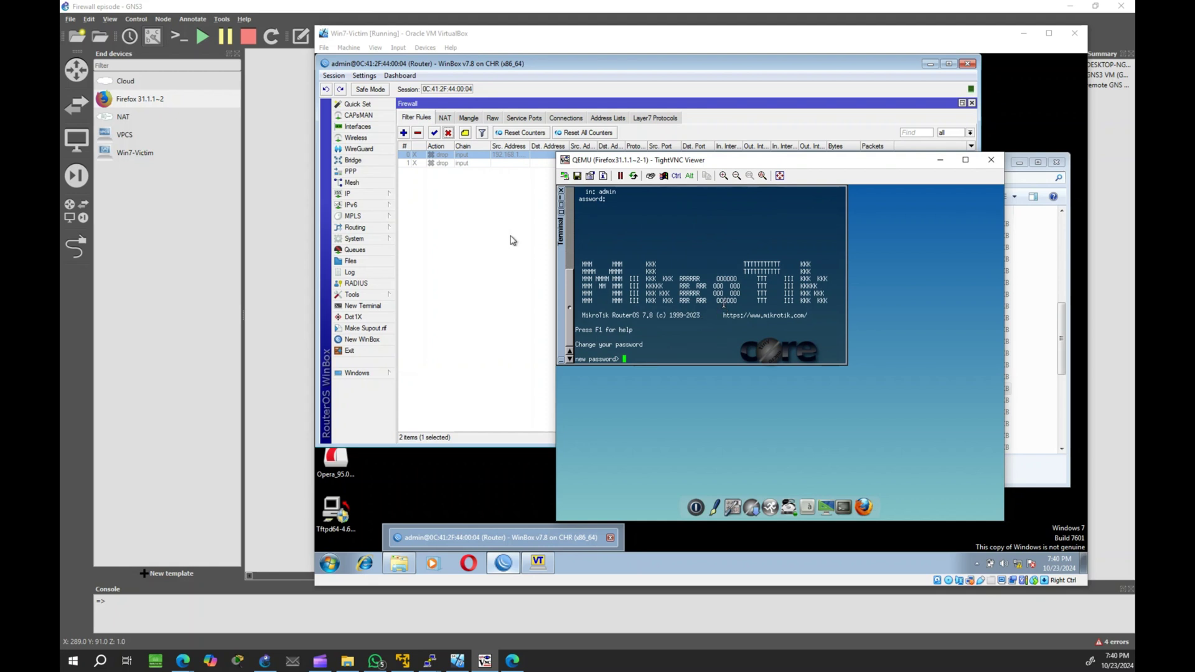
click(485, 219)
click(515, 160)
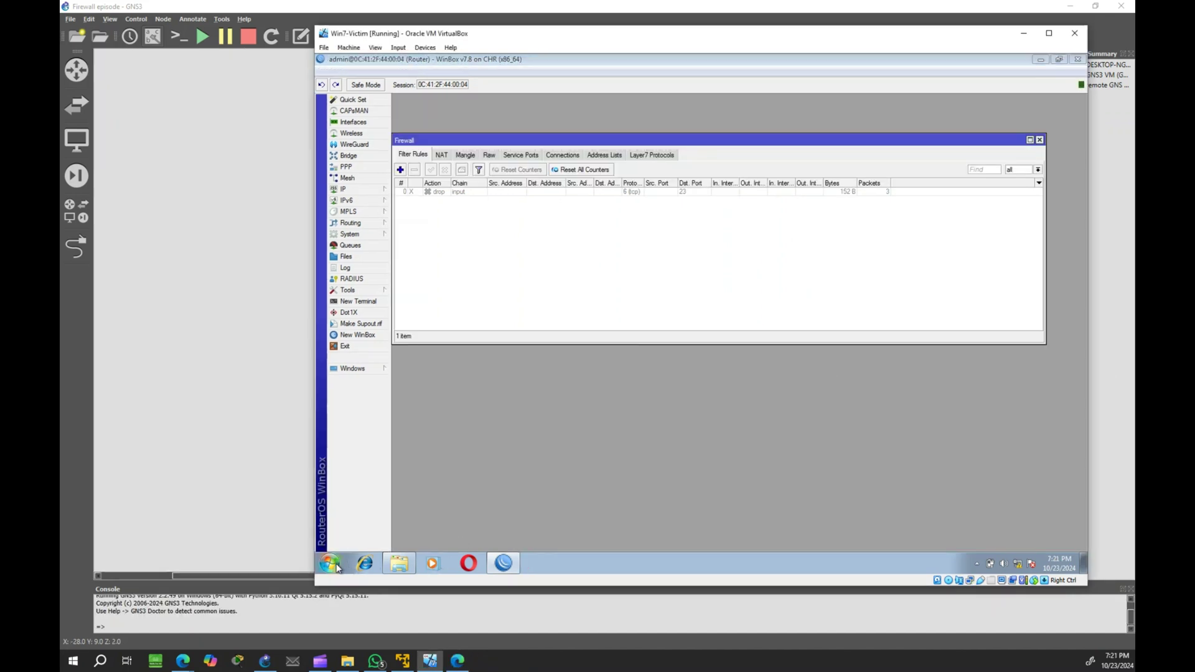
Step: Open Command Prompt, start a continuous ping 192.168.1.1 -t, and return to WinBox's Filter Rules
click(335, 565)
text(cmd)
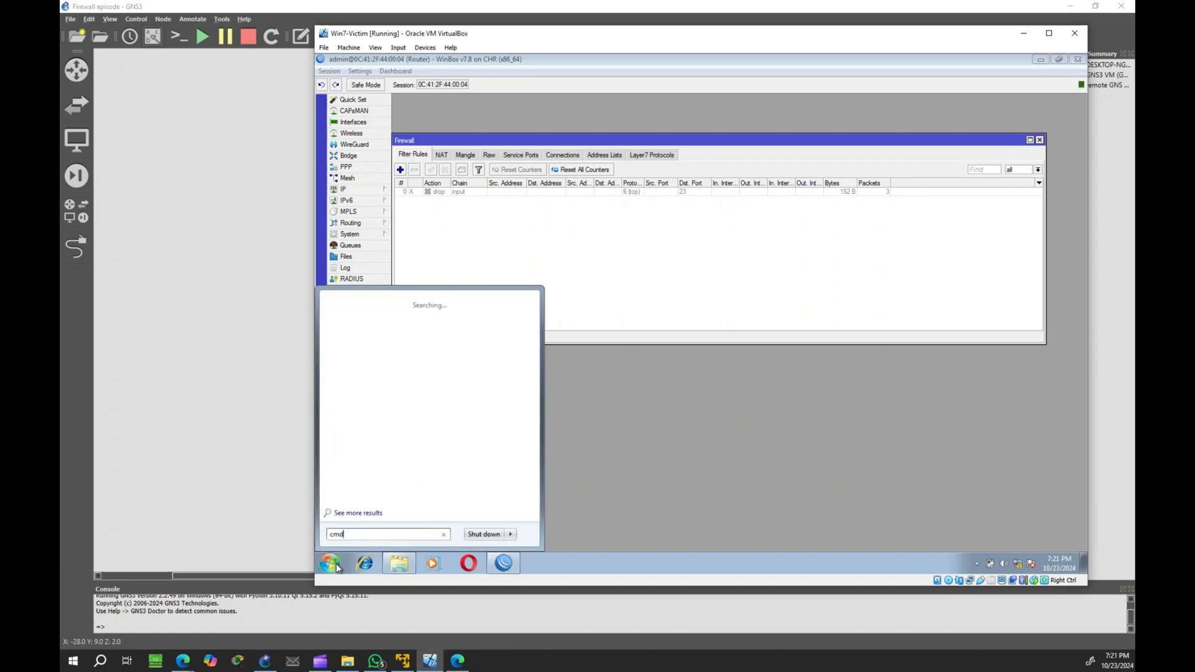
key(Return)
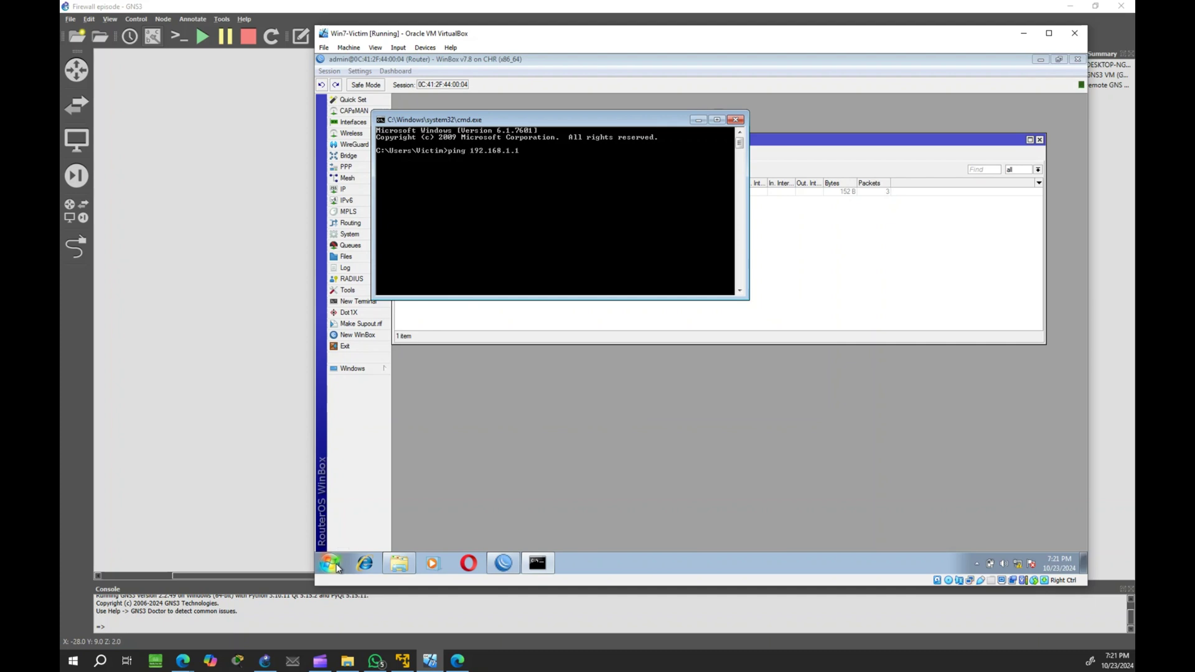
key(Return)
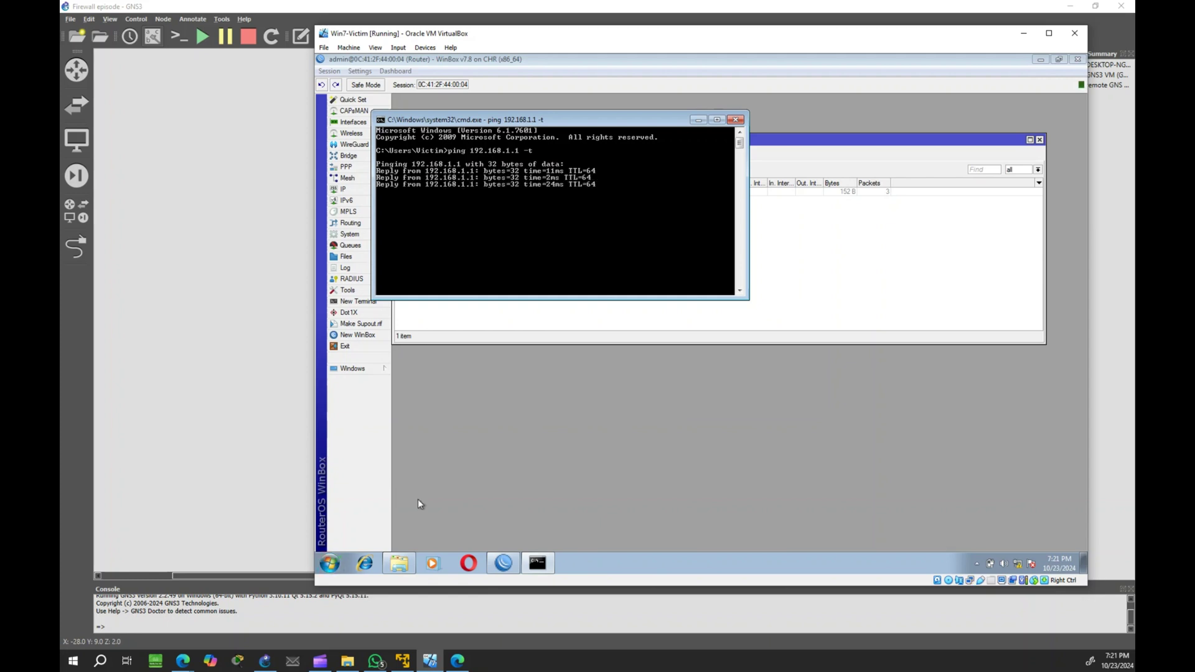
click(882, 267)
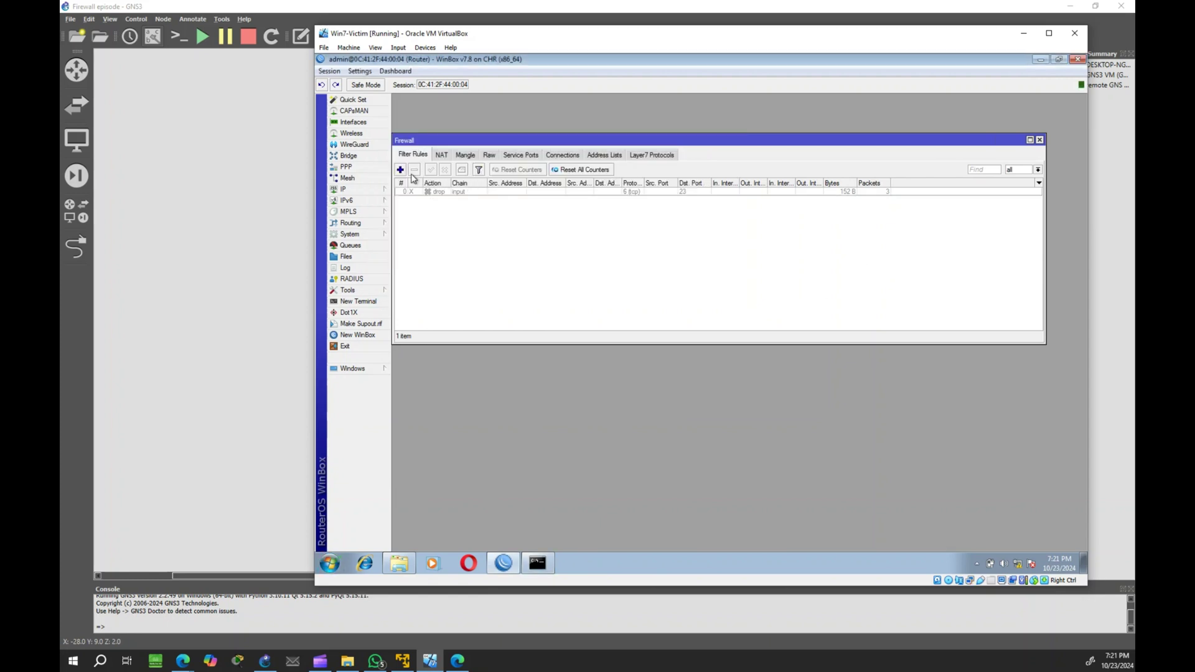
Step: Add a filter rule with chain input, protocol icmp, and action drop, then apply it
click(401, 170)
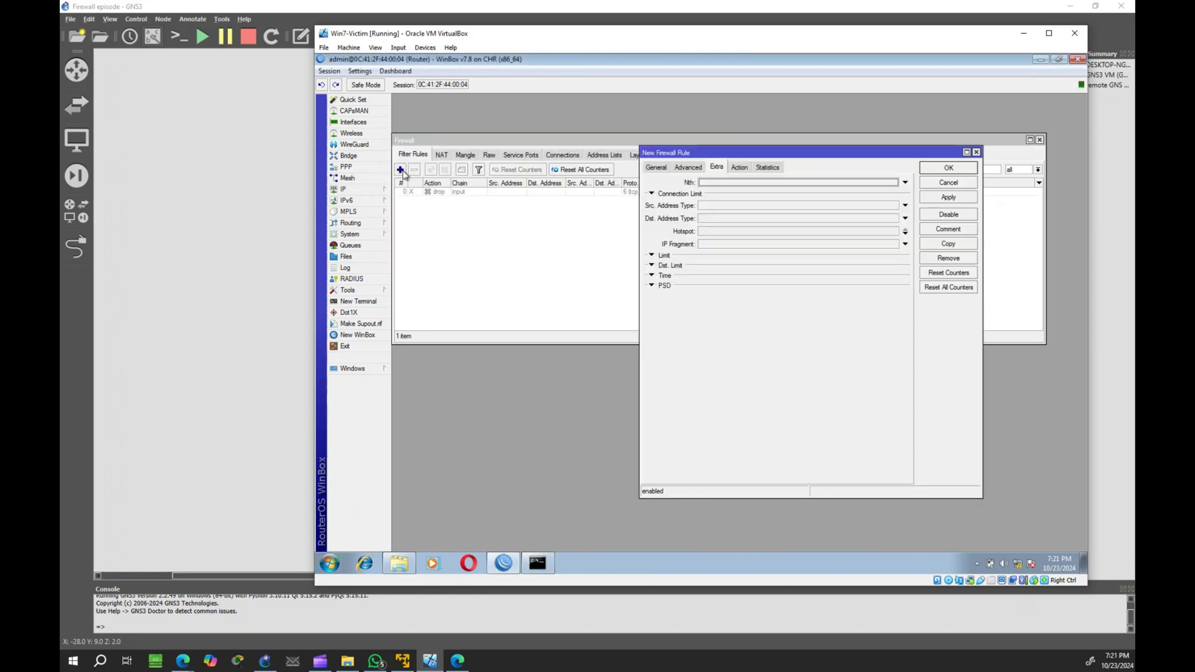
click(656, 167)
click(904, 182)
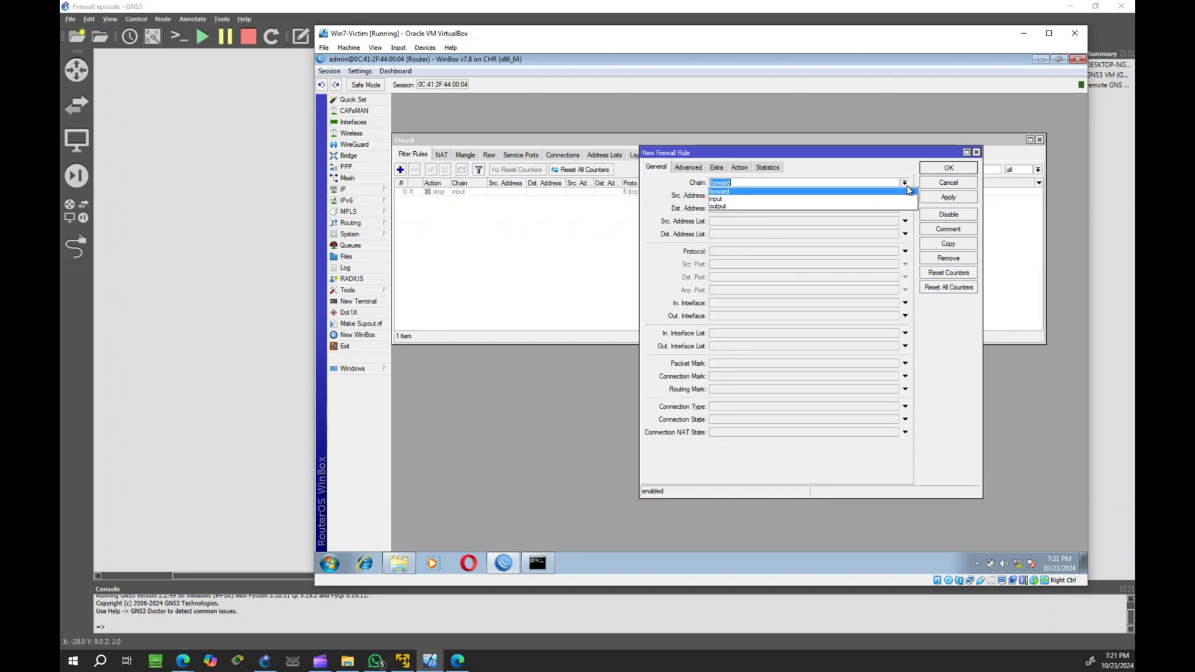
click(826, 200)
click(728, 251)
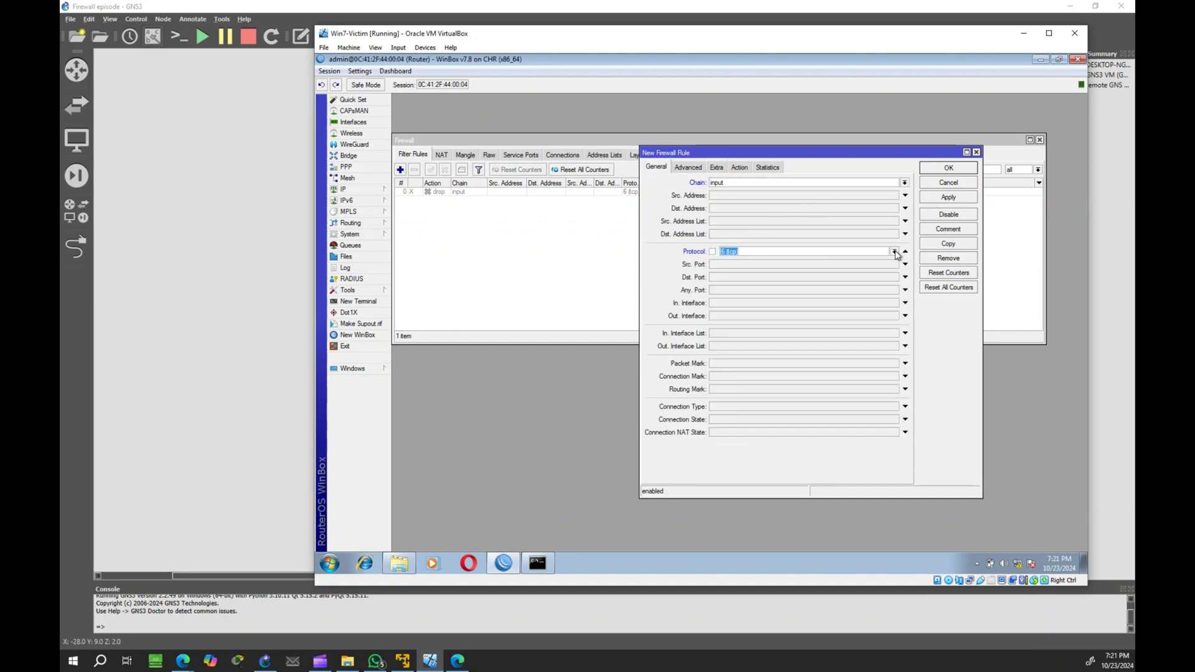
click(894, 252)
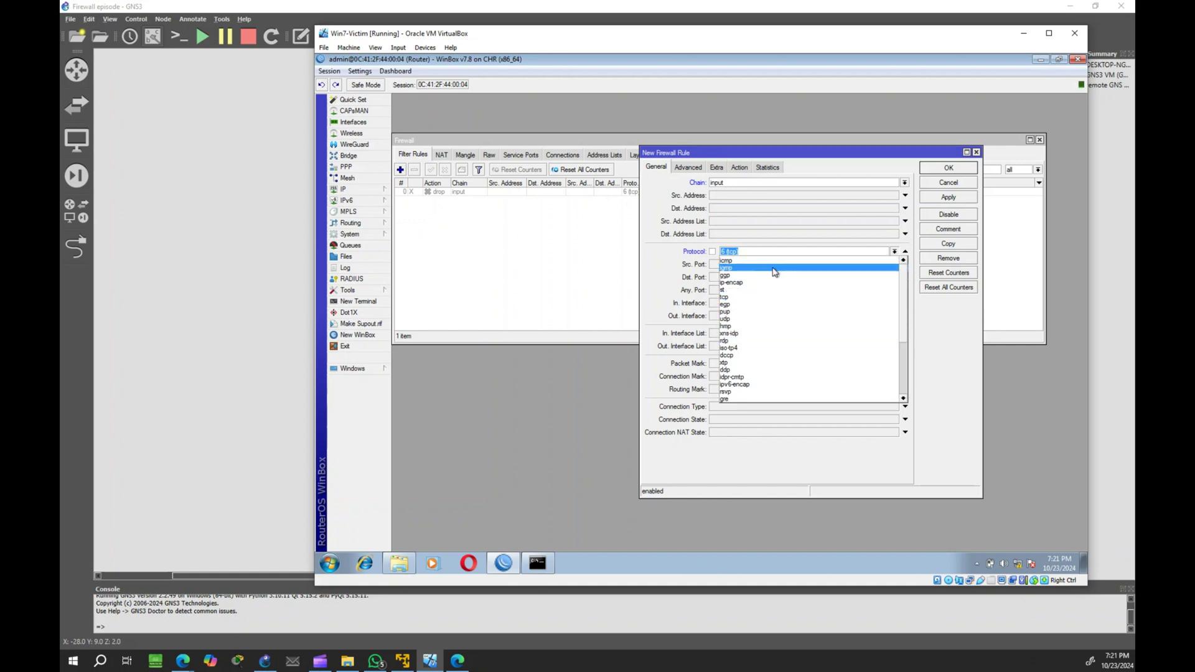
click(776, 261)
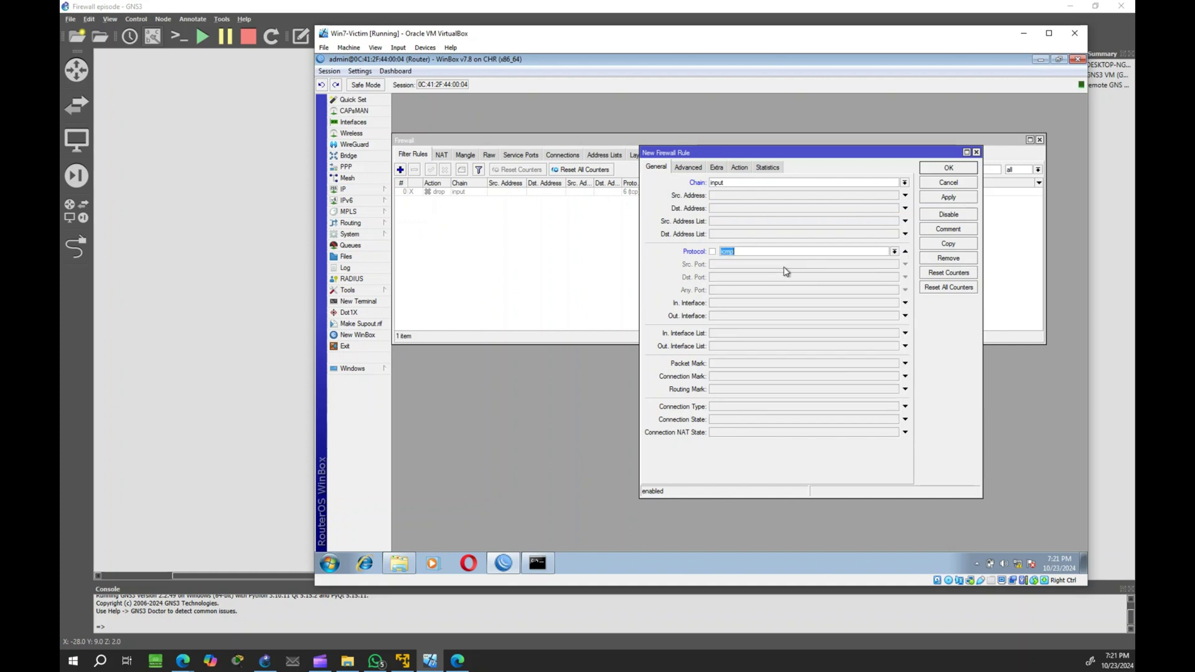
click(740, 170)
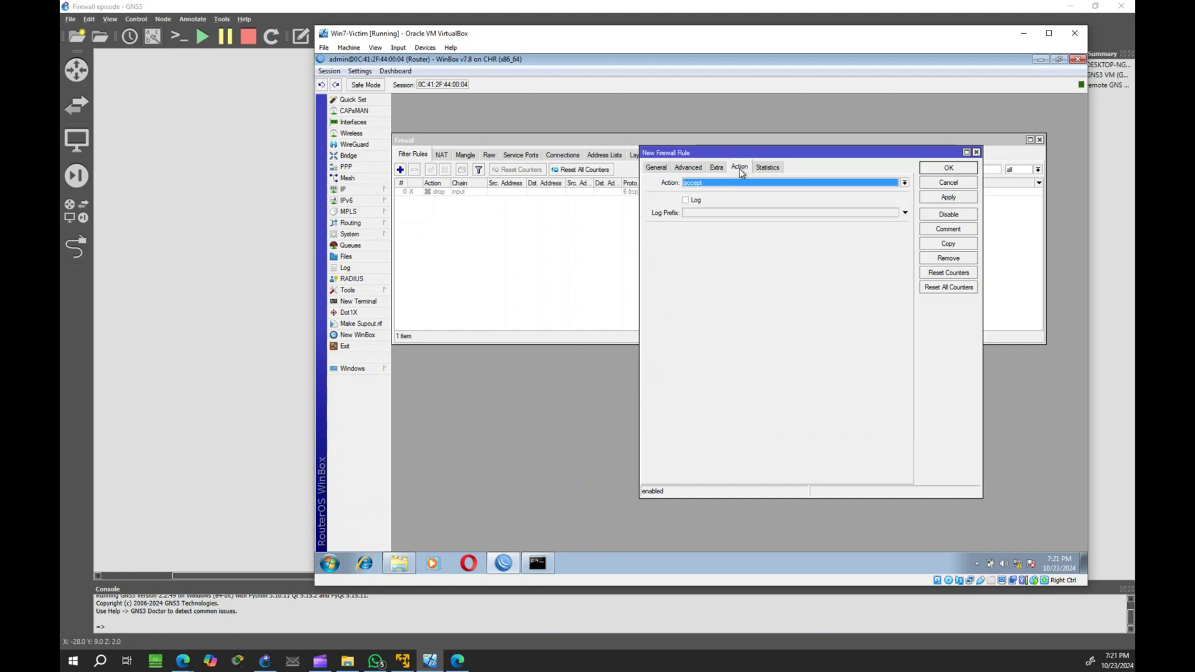
click(734, 183)
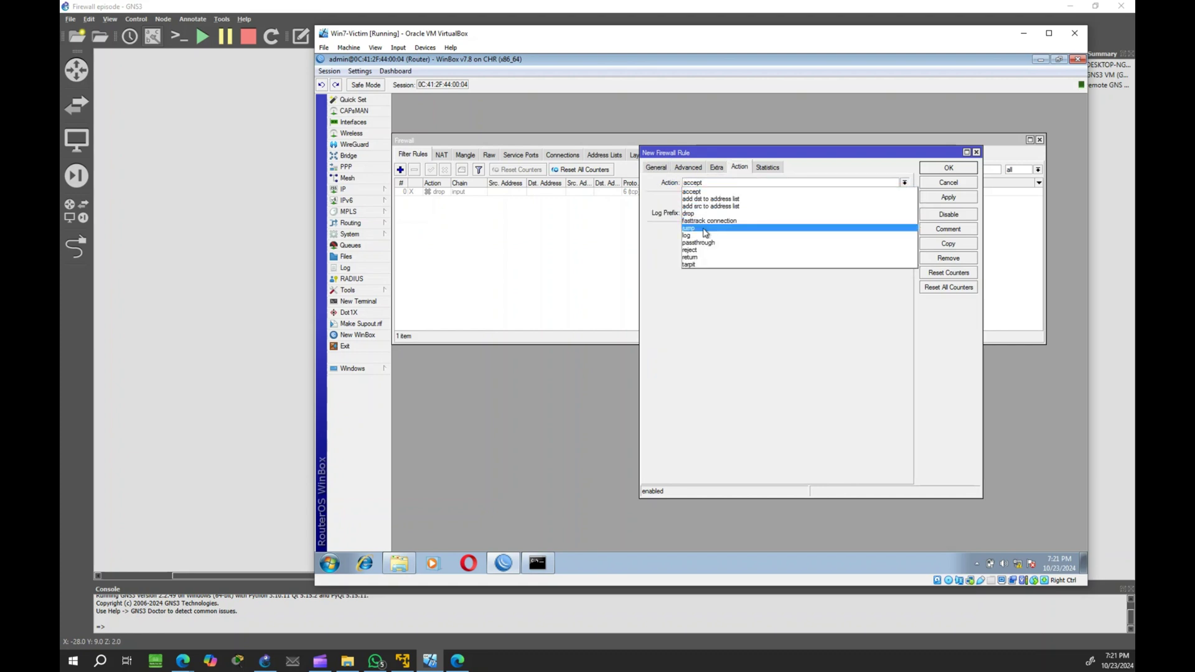
click(770, 213)
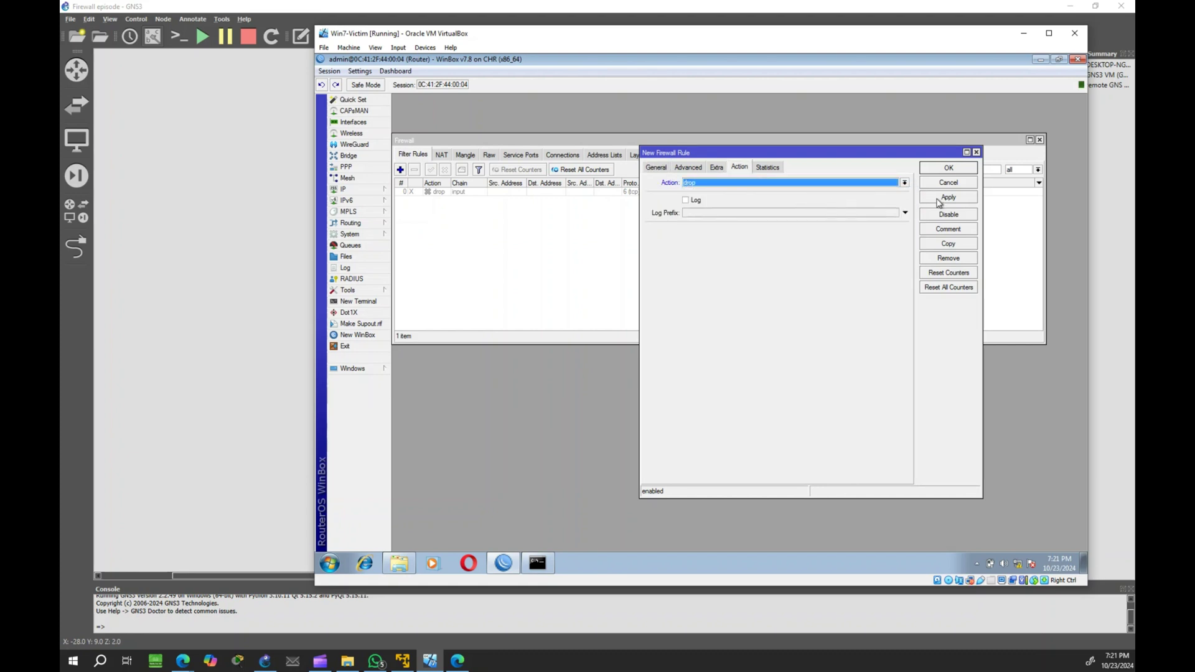
click(948, 196)
click(949, 173)
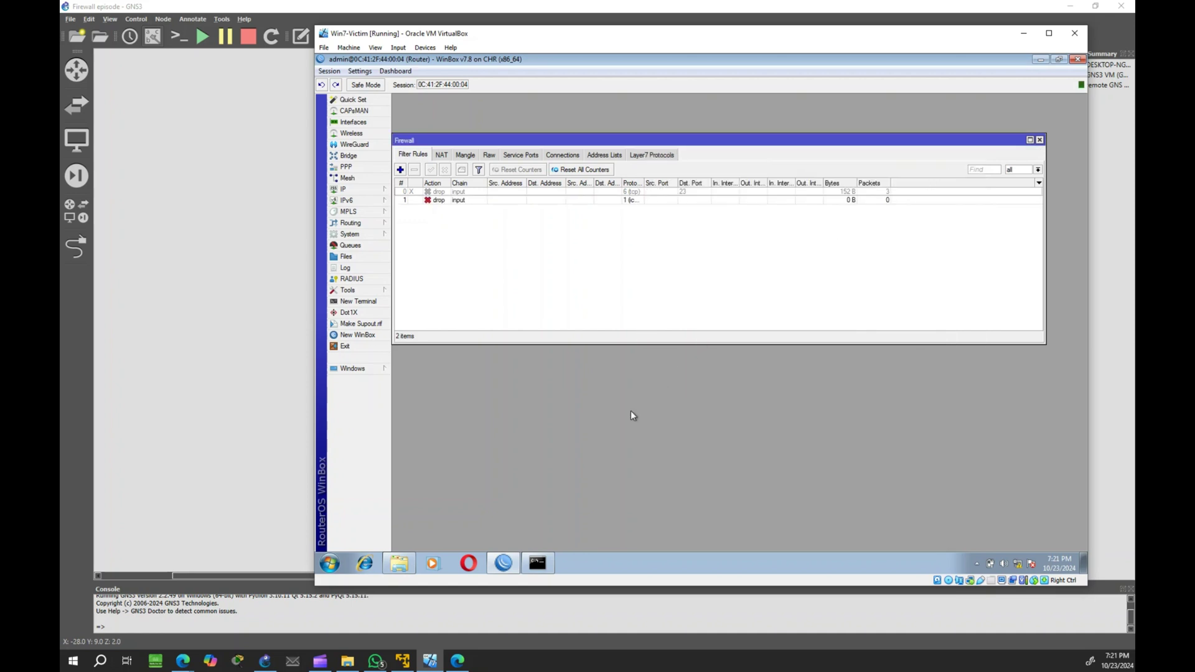
Step: Move the timing-out ping window aside, then disable ICMP drop rule 1 in WinBox
click(537, 563)
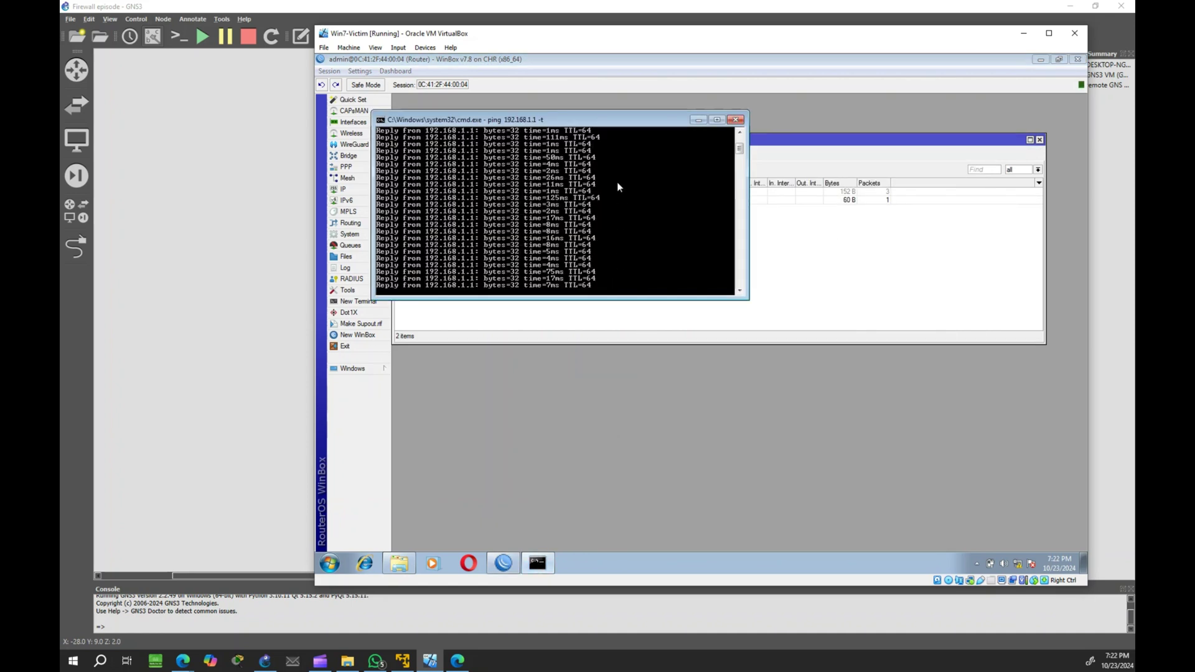
drag(594, 121, 751, 284)
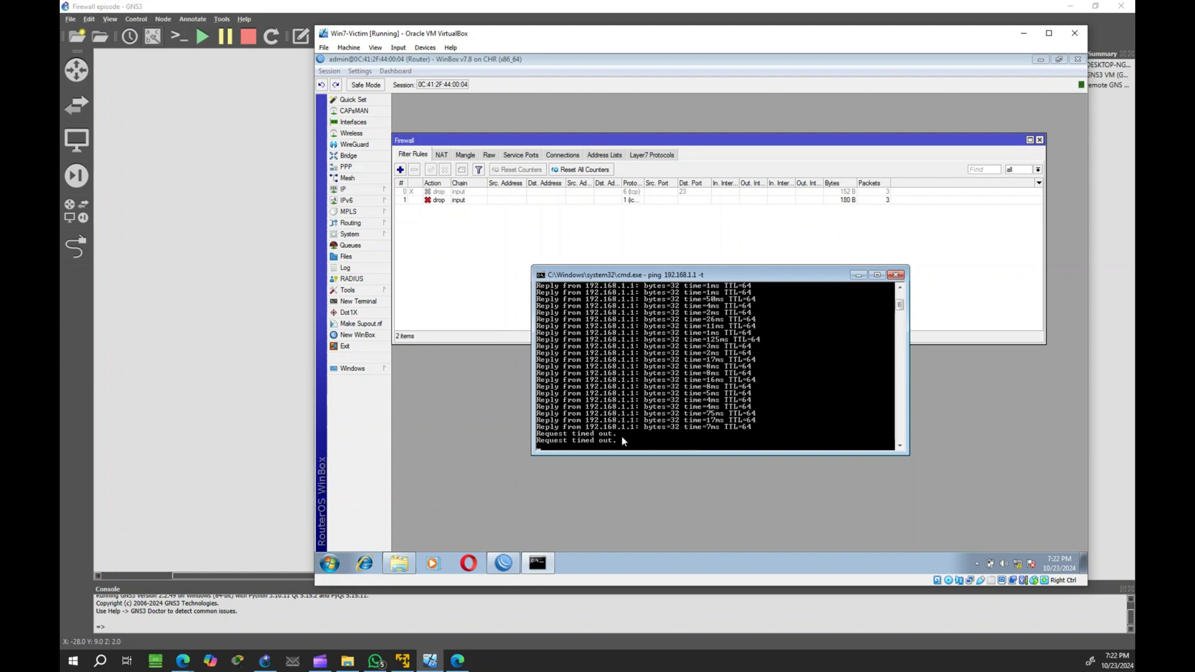
click(429, 199)
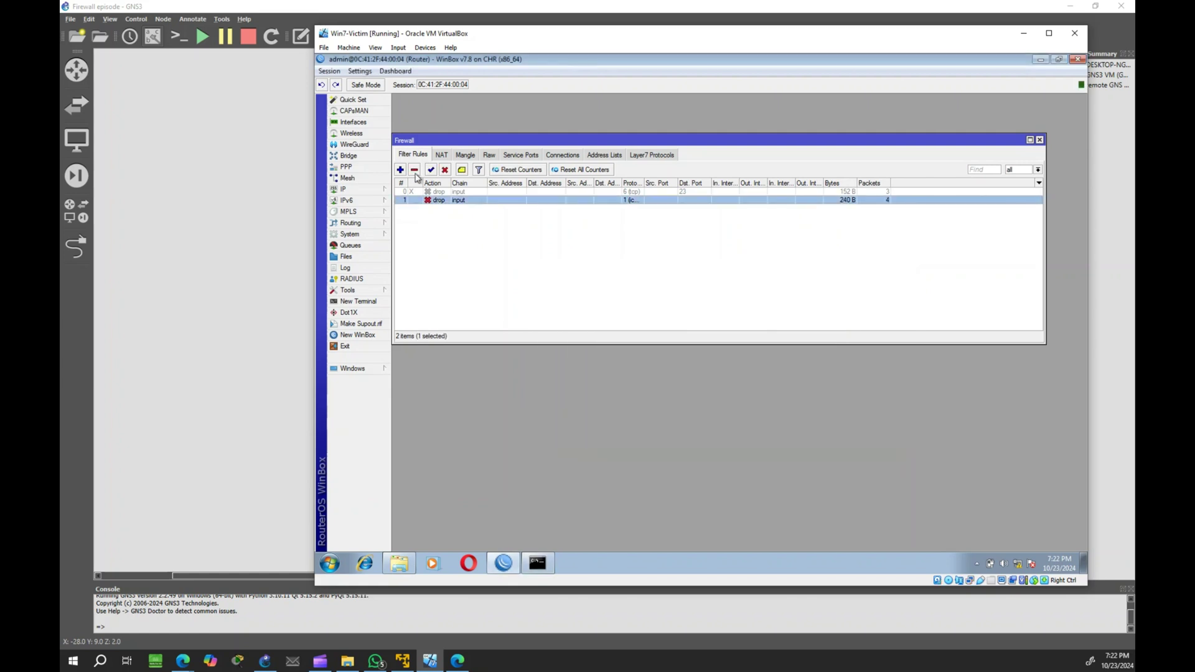
click(445, 171)
Step: Bring the running ping window back to the front
click(543, 562)
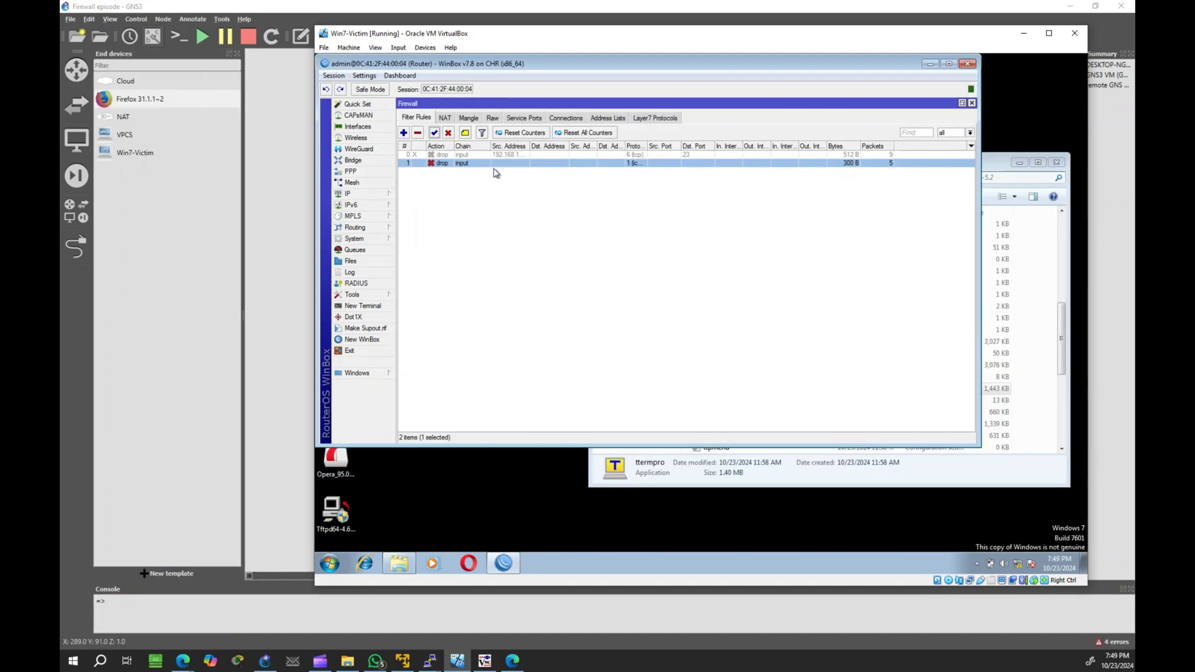
Step: Open the PC1 PuTTY console and highlight the 250 in its address 192.168.1.250
click(430, 660)
click(382, 618)
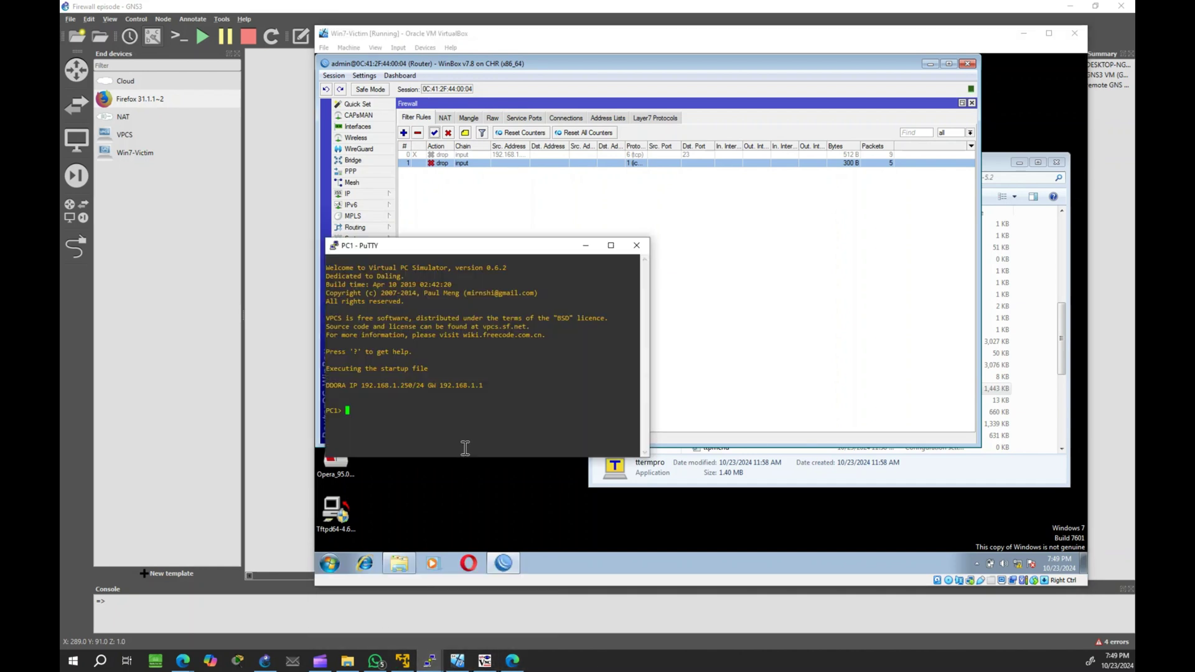
triple_click(401, 381)
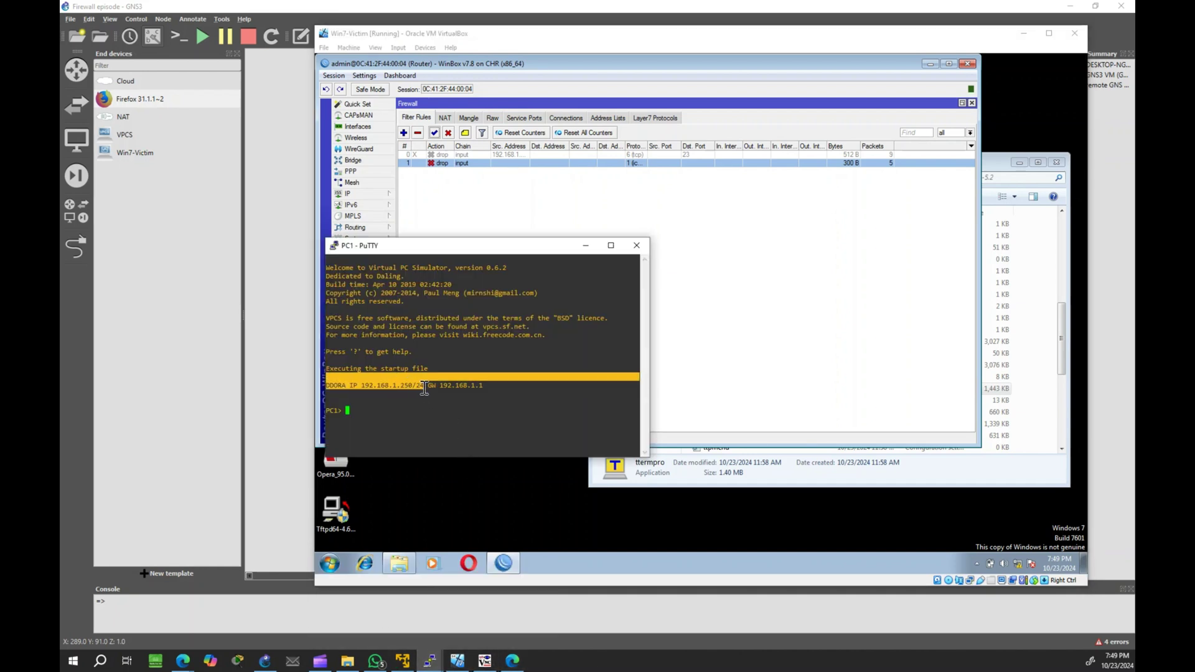
click(418, 392)
drag(417, 385, 403, 386)
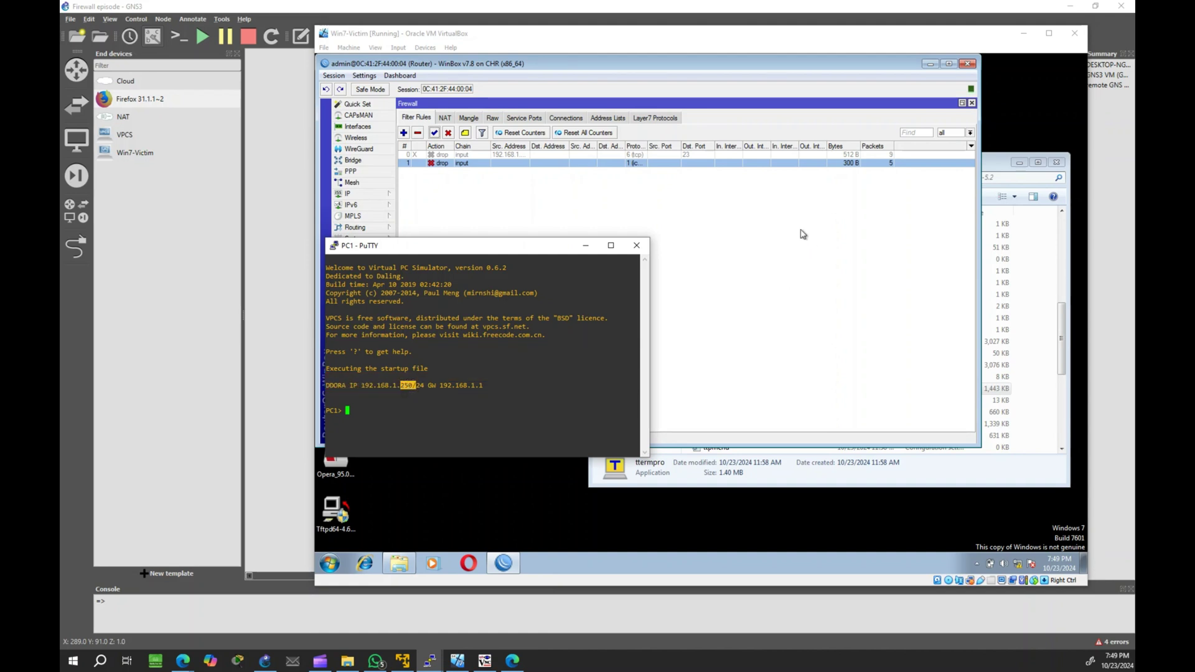
Step: Add an input-chain rule accepting ICMP from source address 192.168.1.250
click(773, 233)
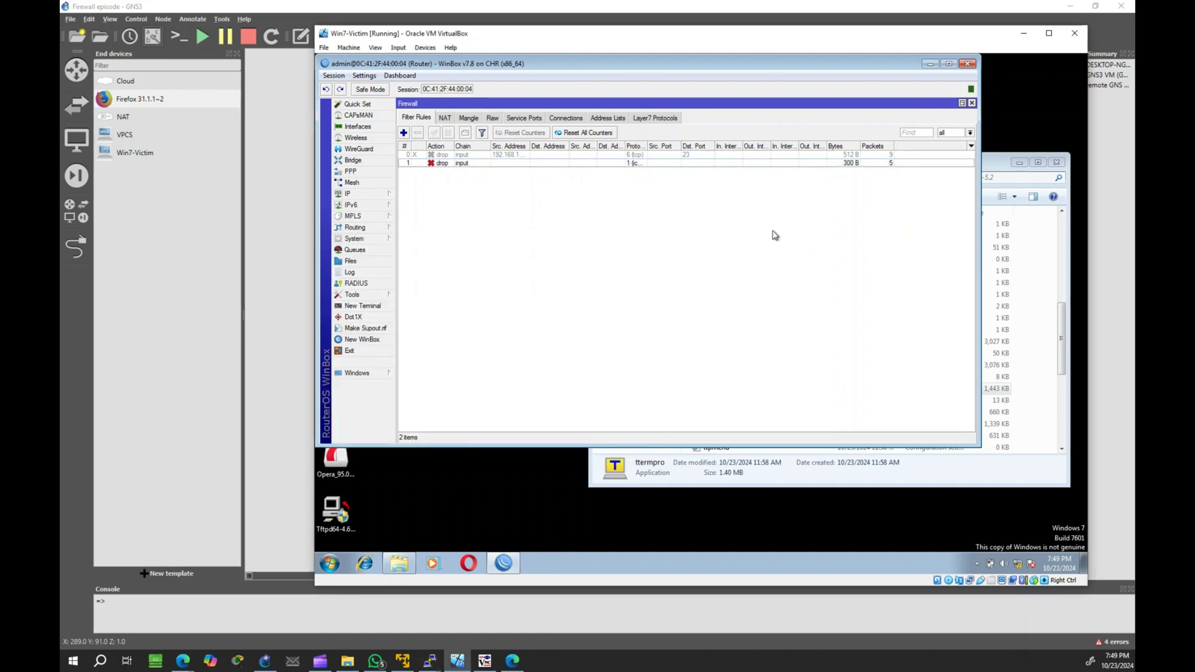
click(403, 133)
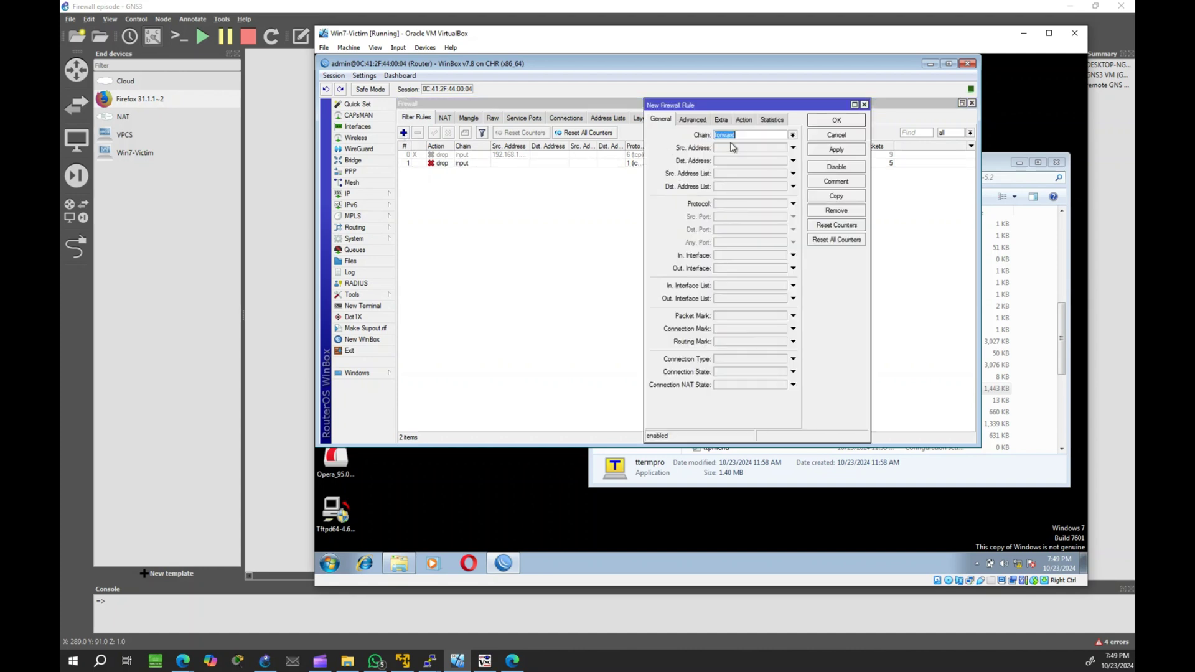
click(793, 135)
click(768, 151)
click(723, 151)
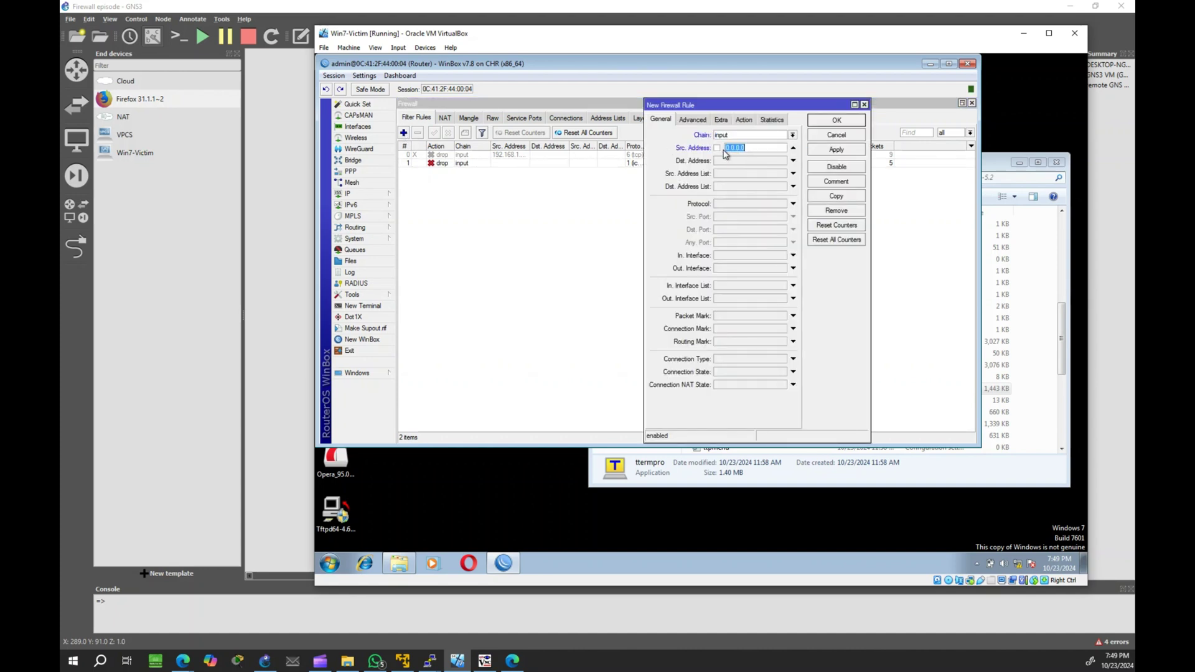
text(192.168.1.250)
click(728, 204)
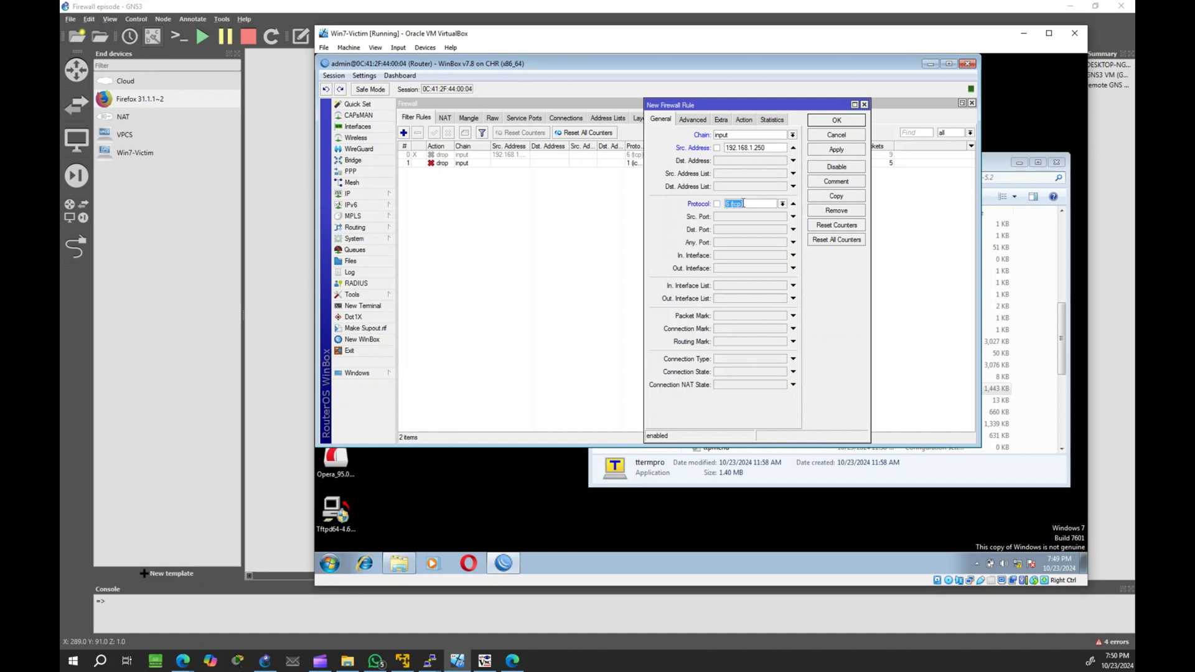
click(782, 204)
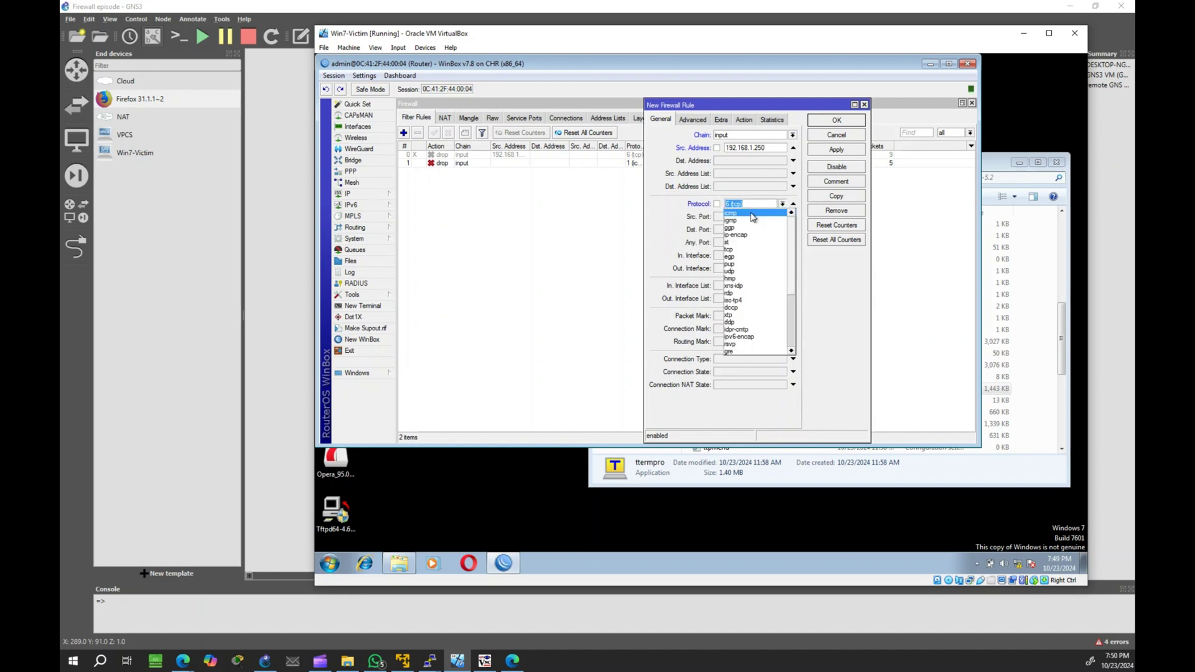
click(753, 214)
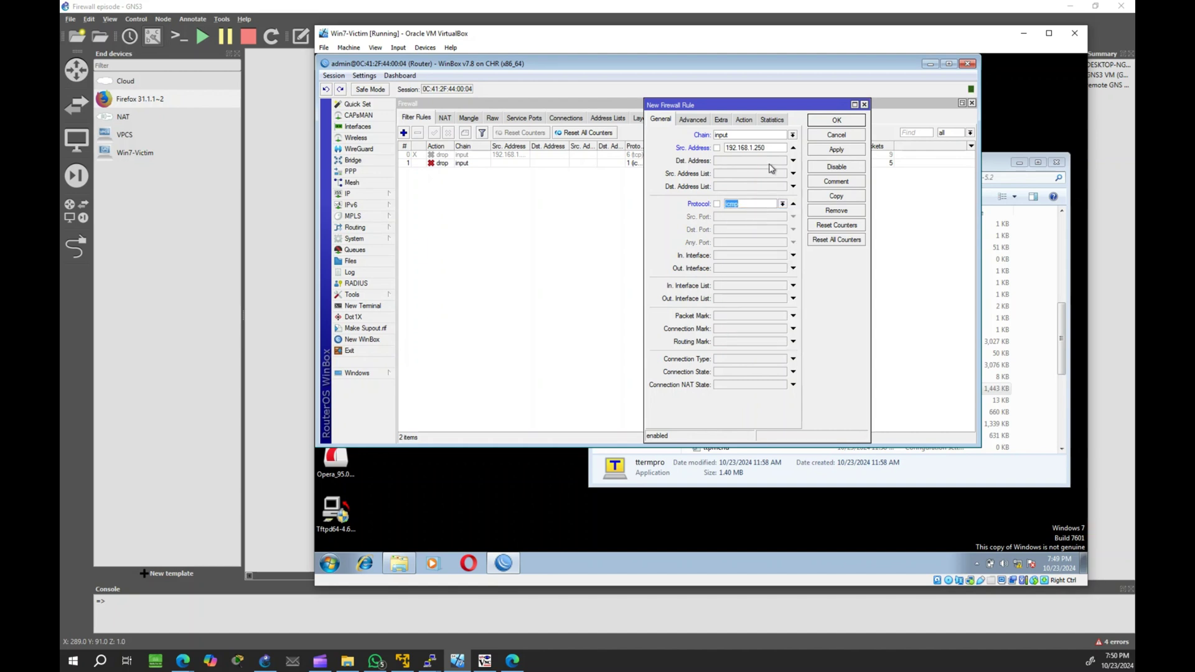
click(743, 119)
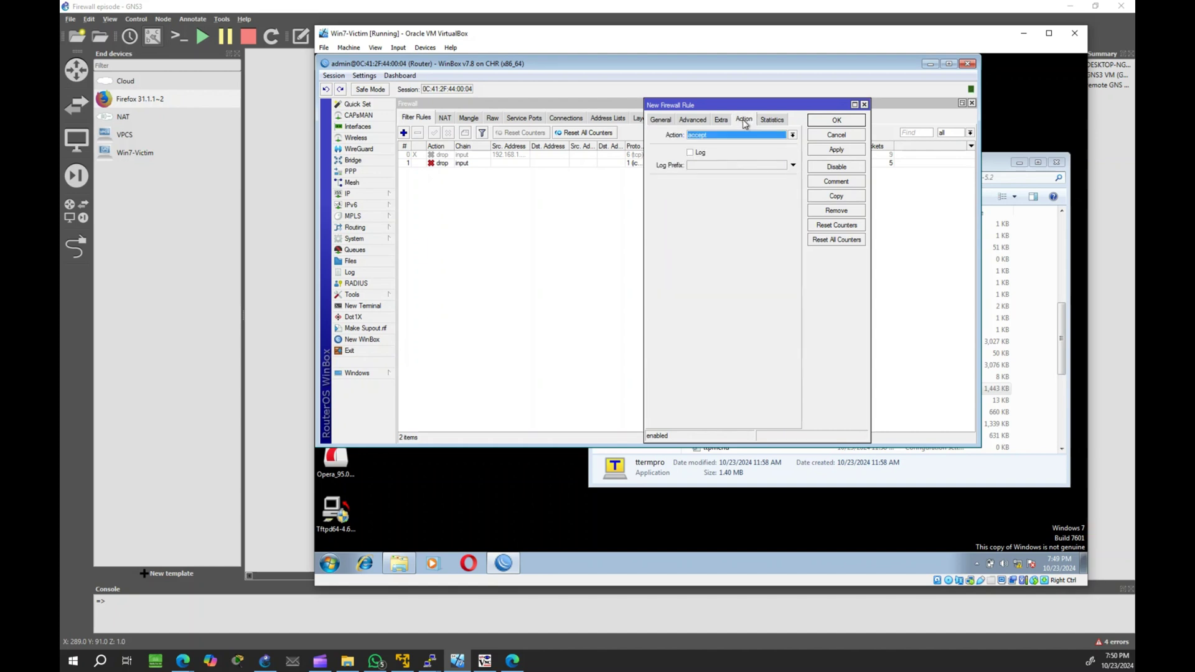
click(836, 151)
click(837, 121)
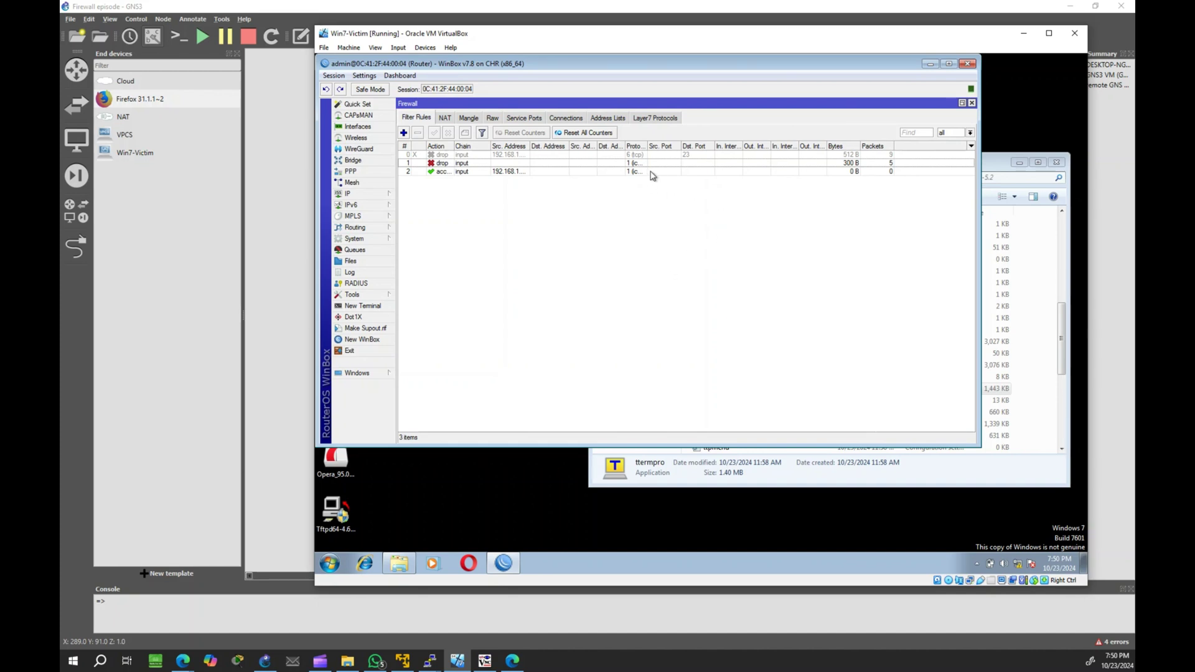
Step: Open cmd, run ping 192.168.1.1, and drag the window aside to show the rule counters
click(340, 562)
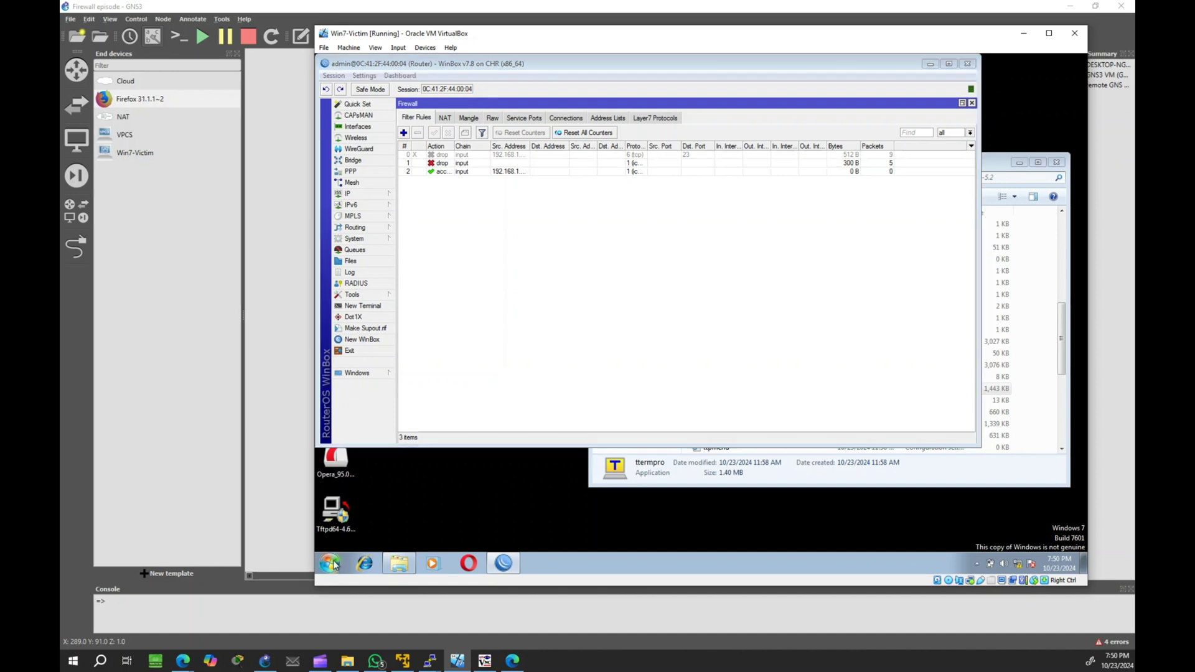
text(cmd)
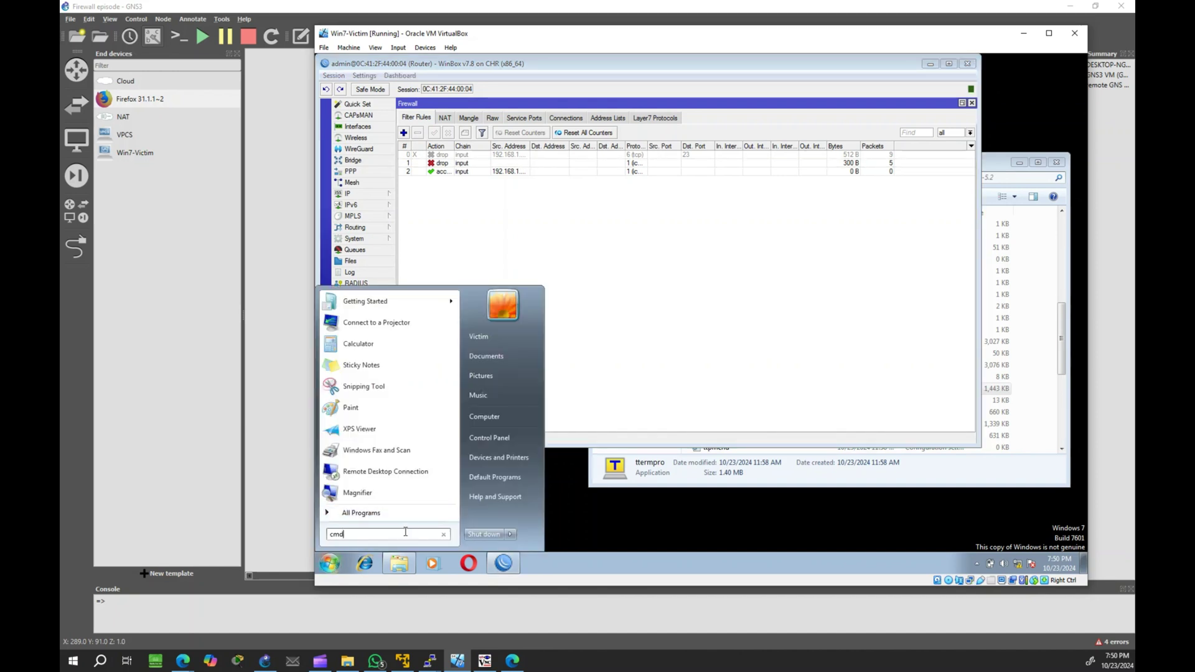
key(Return)
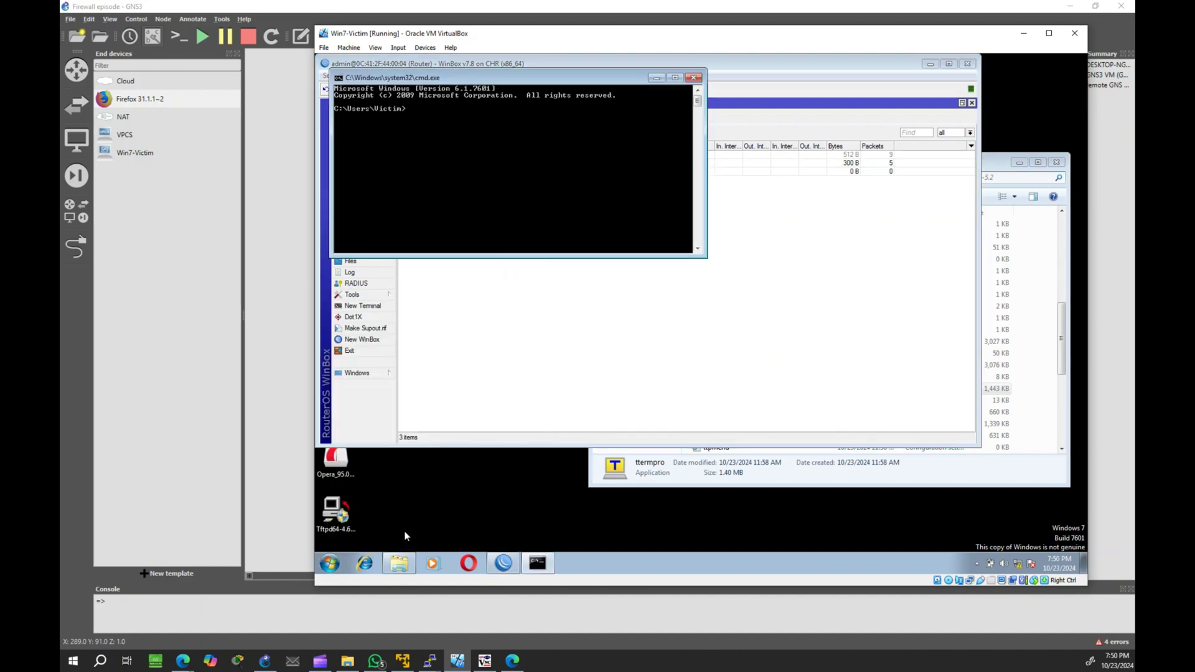
text(pint)
text( 19)
text(2.168.)
text(1.1)
key(Return)
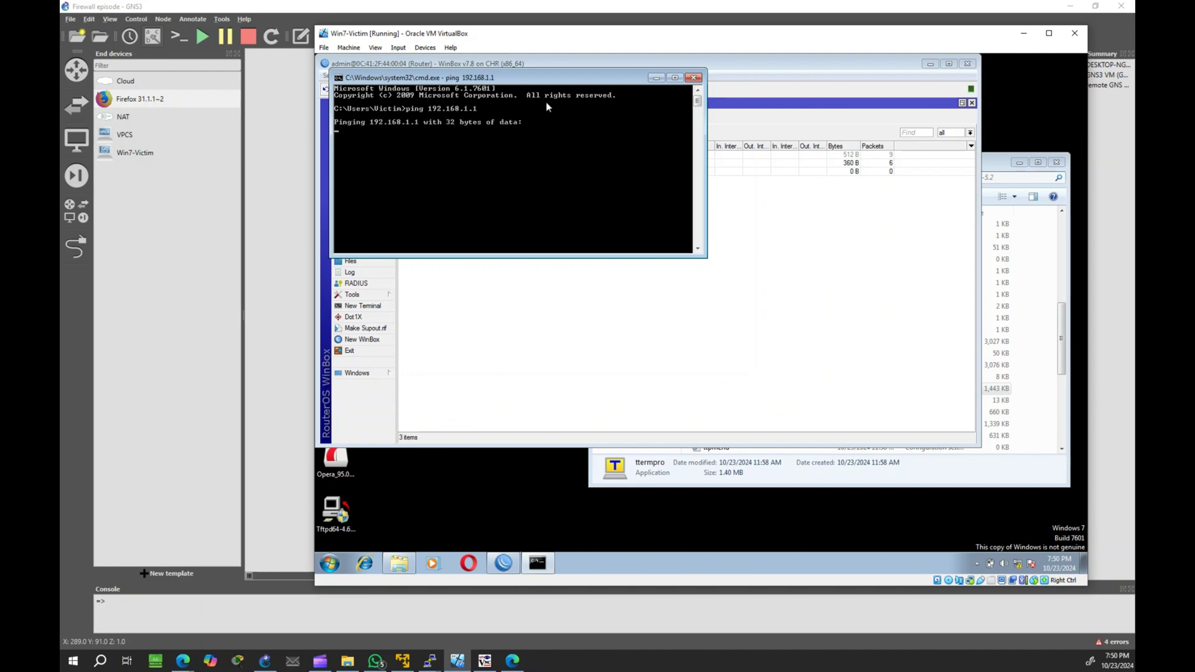
drag(525, 79, 619, 149)
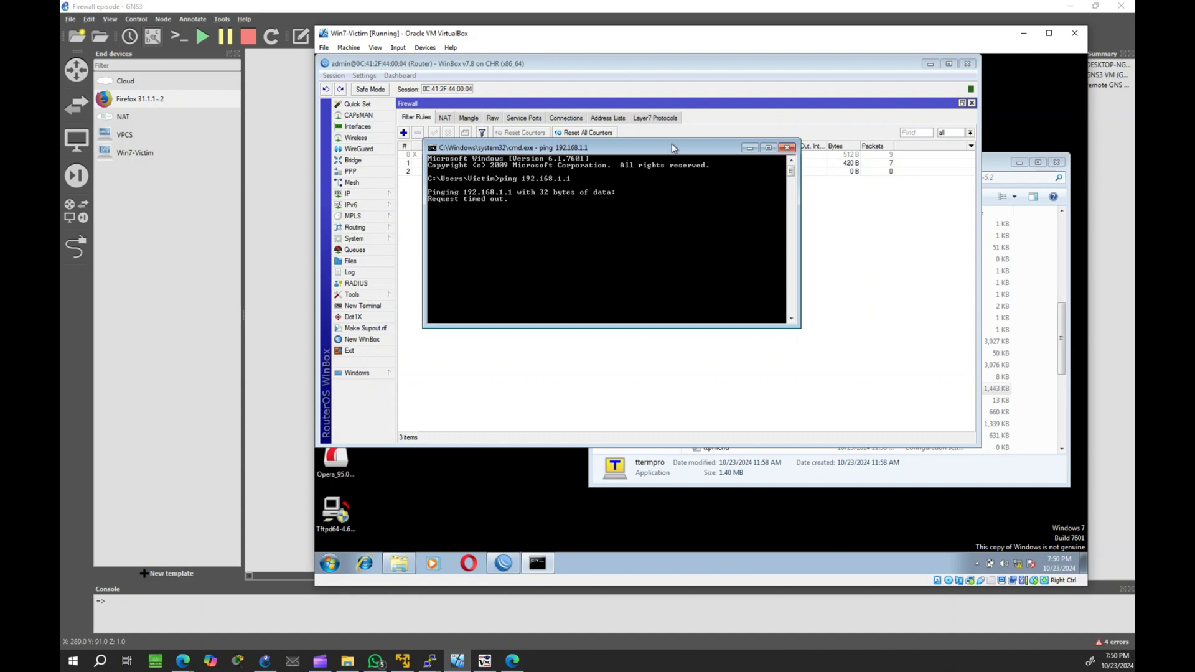
drag(674, 146, 786, 219)
Step: Run ping 192.168.1.1 in the PC2 console, then in the PC1 console
click(457, 660)
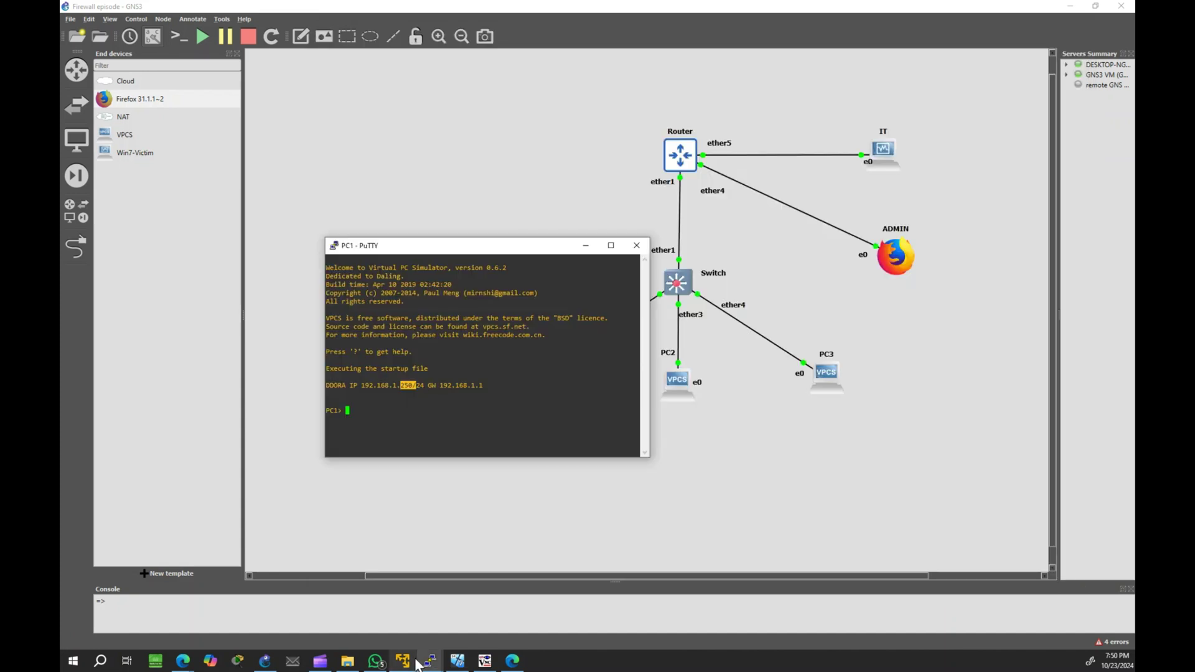
mouse_move(429, 660)
click(457, 616)
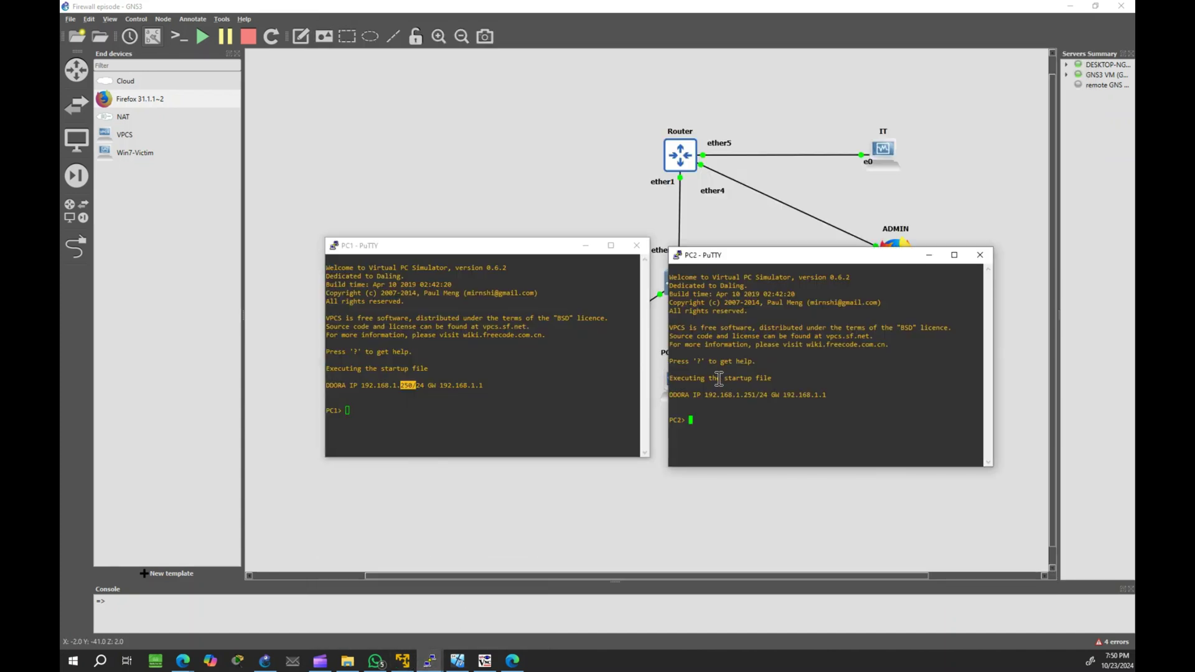
text(ping 192.168.1.1)
key(Return)
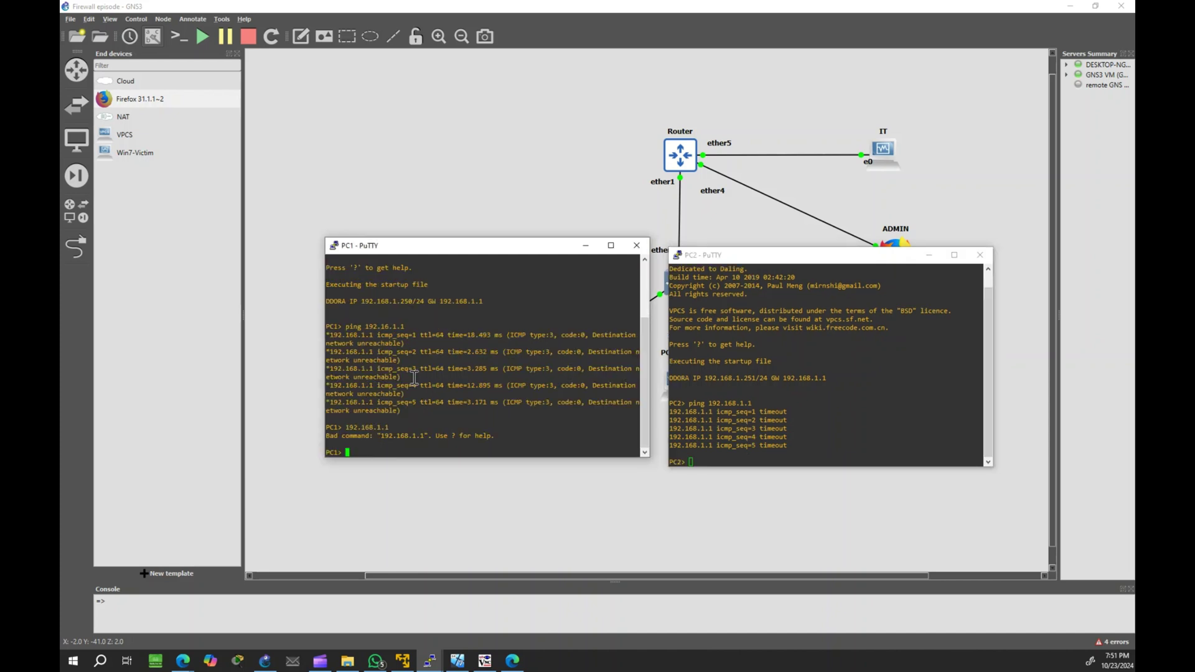
text(ping 192.168.1.1)
key(Return)
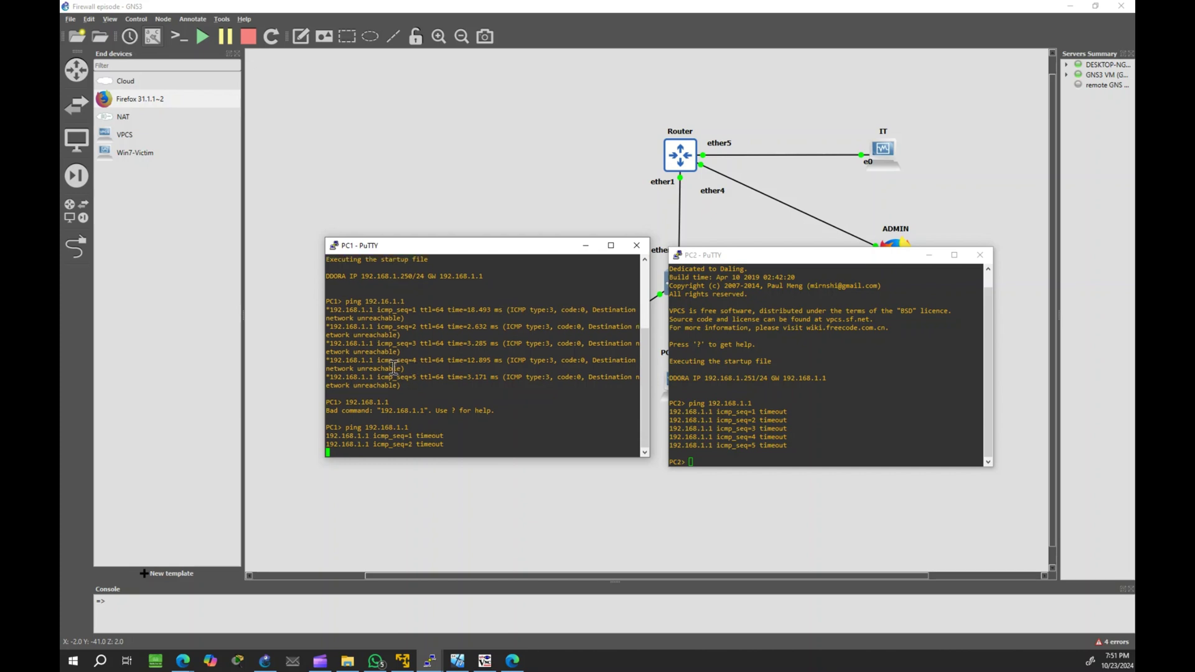
Step: Drag the ICMP drop rule below the ICMP accept rule for 192.168.1.250
click(459, 662)
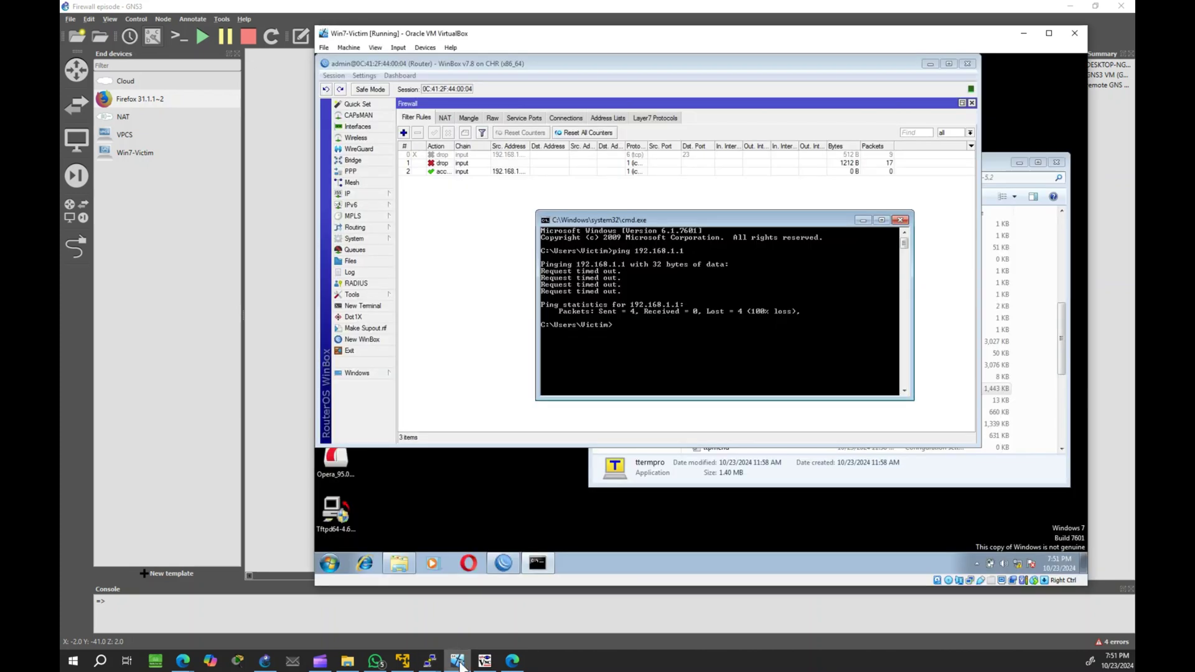
click(462, 212)
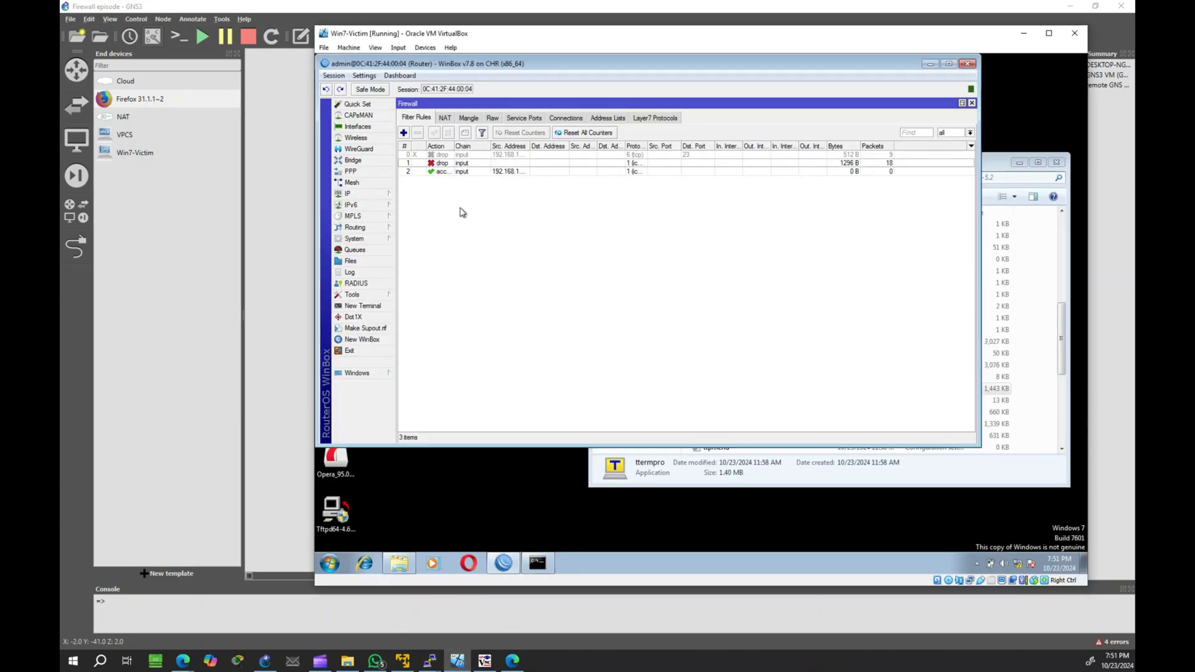
click(491, 164)
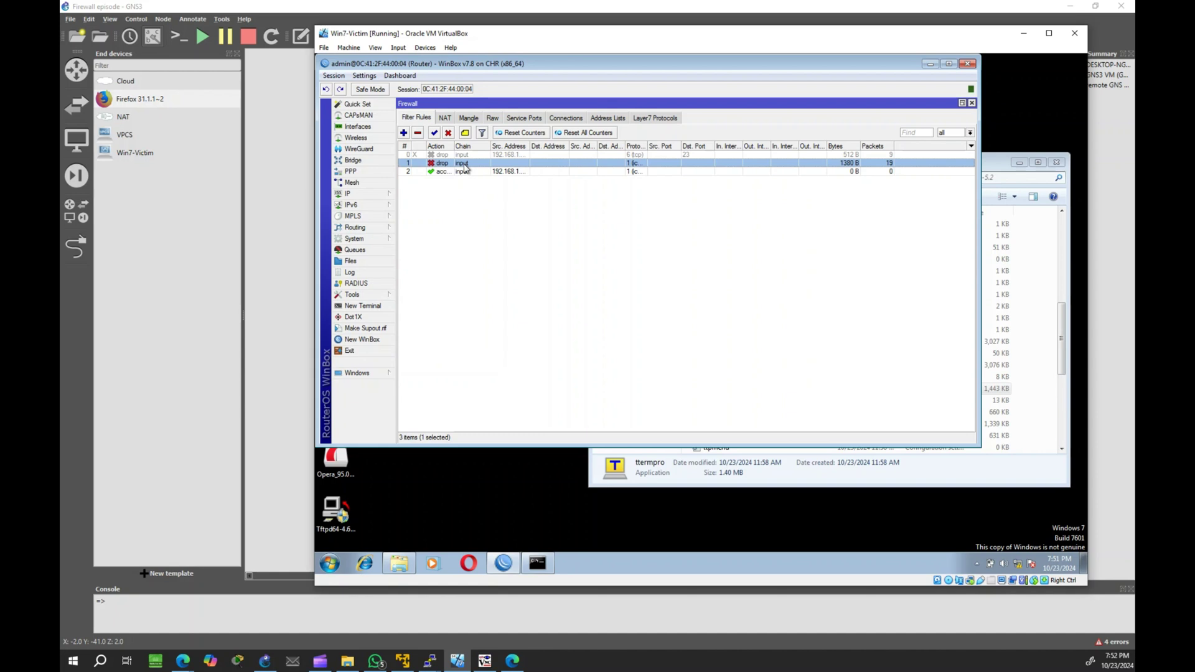
mouse_move(464, 167)
mouse_down()
mouse_move(480, 172)
mouse_move(469, 189)
mouse_up()
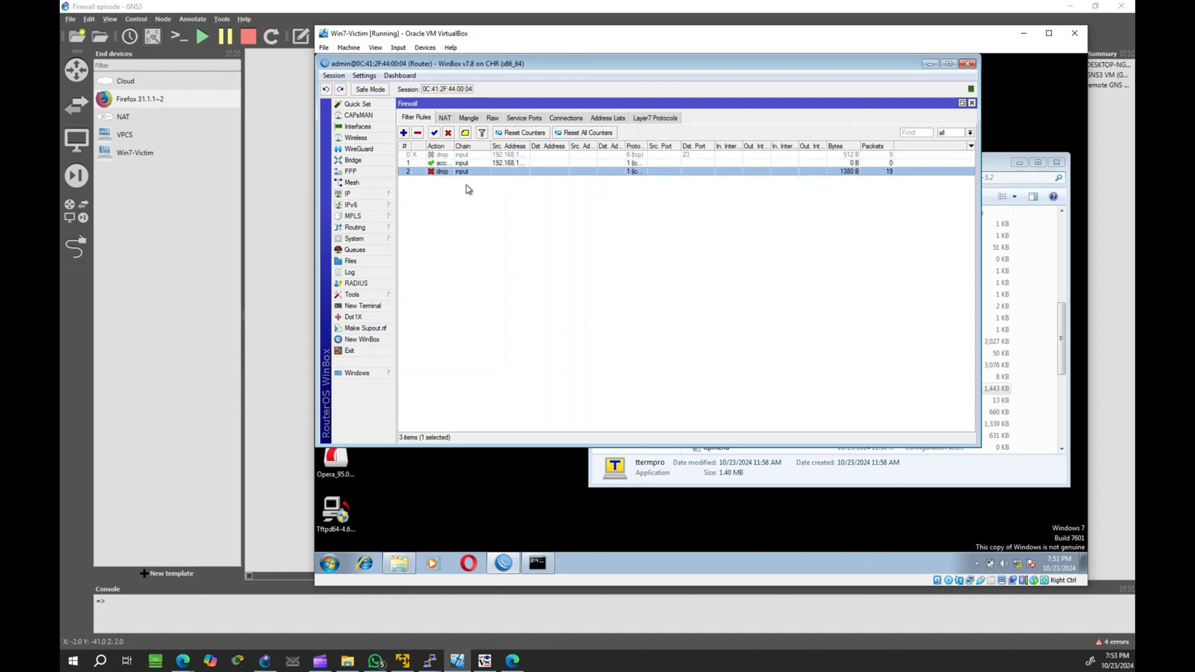
click(483, 164)
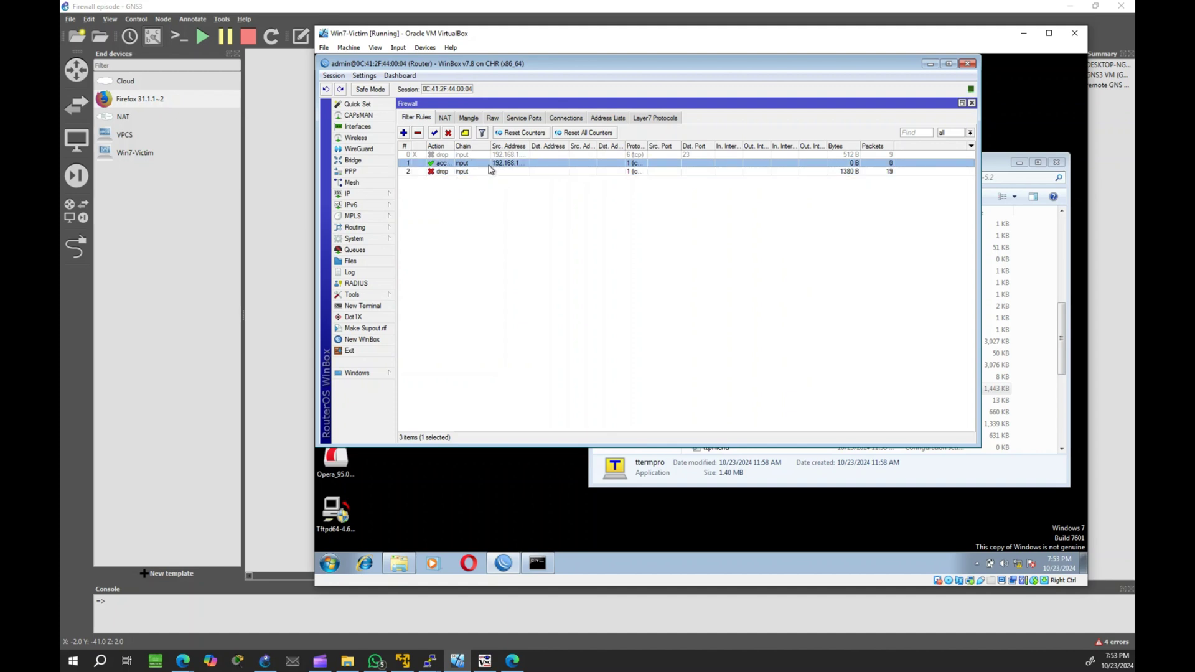
Step: Ping 192.168.1.1 again from the victim's Command Prompt
click(539, 560)
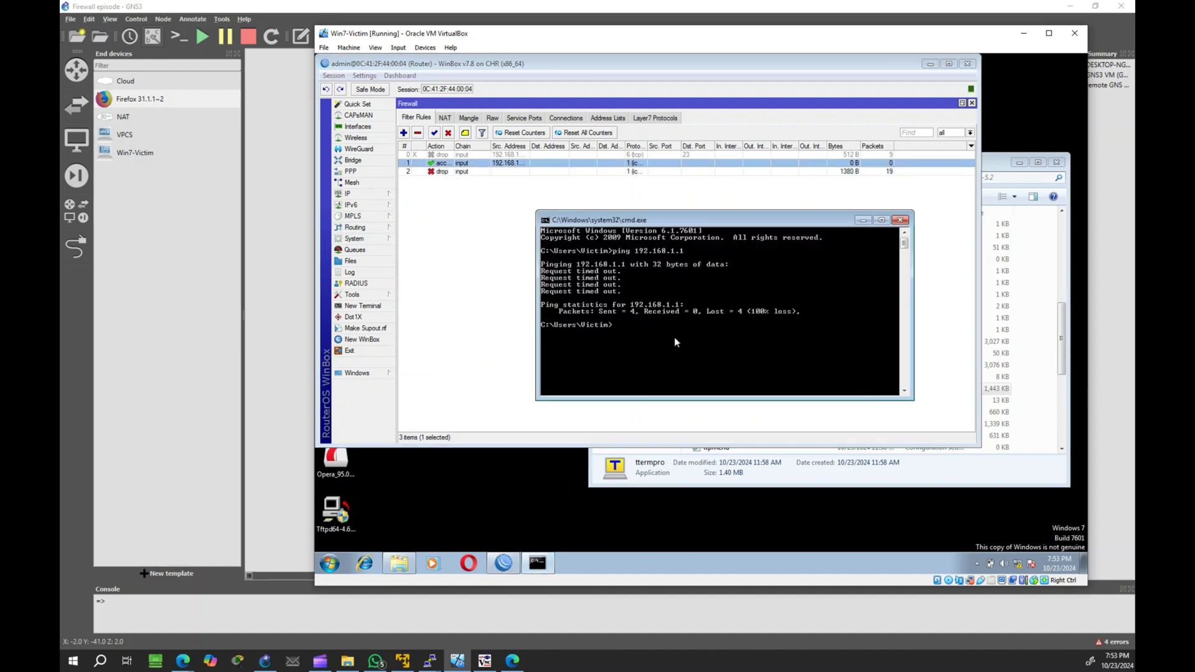
text(ping 192.168.1.1)
key(Return)
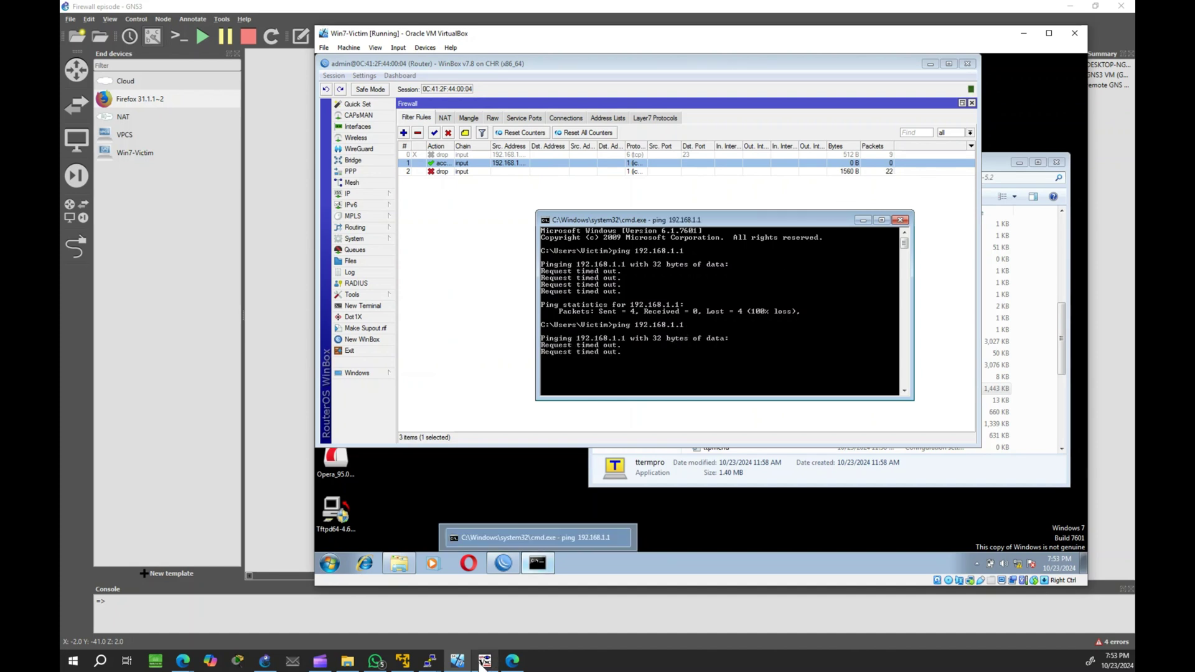
Step: Rerun the previous ping 192.168.1.1 in the PC2 and PC1 consoles
click(429, 660)
click(385, 619)
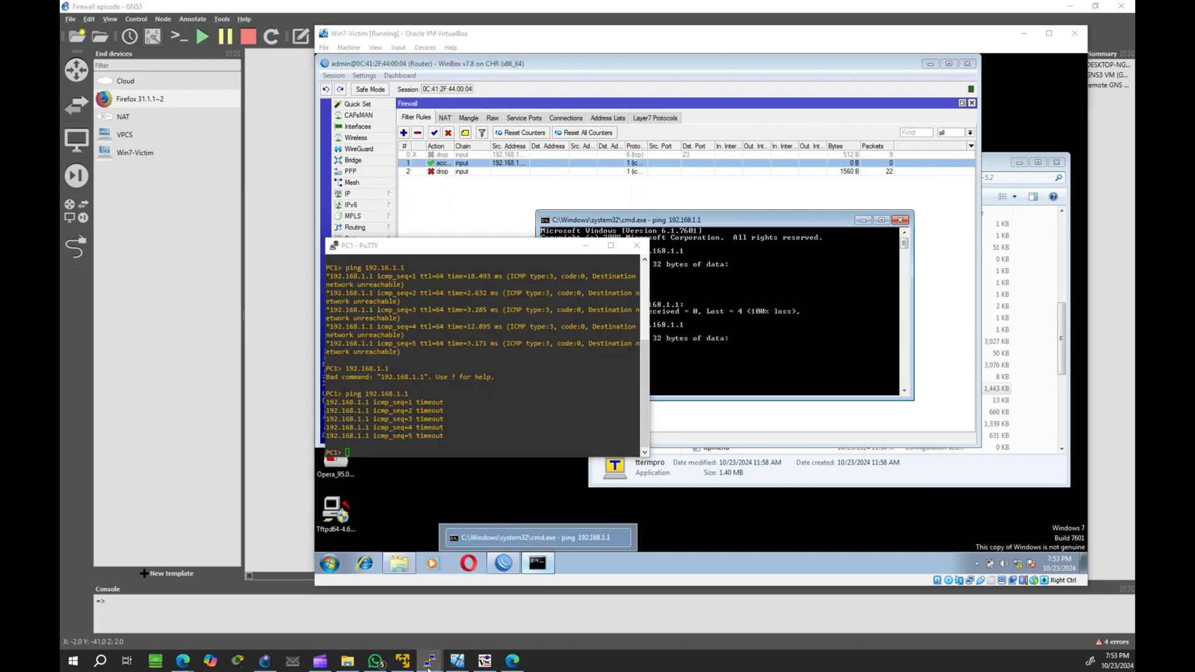
click(429, 660)
click(484, 610)
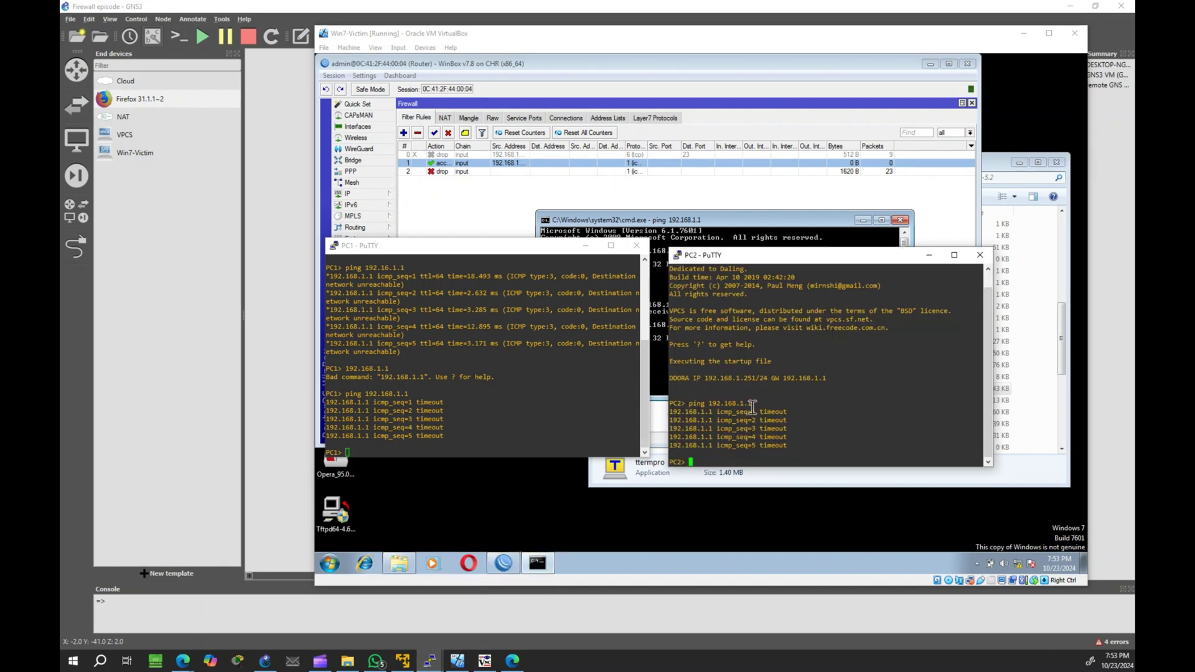
key(Up)
key(Return)
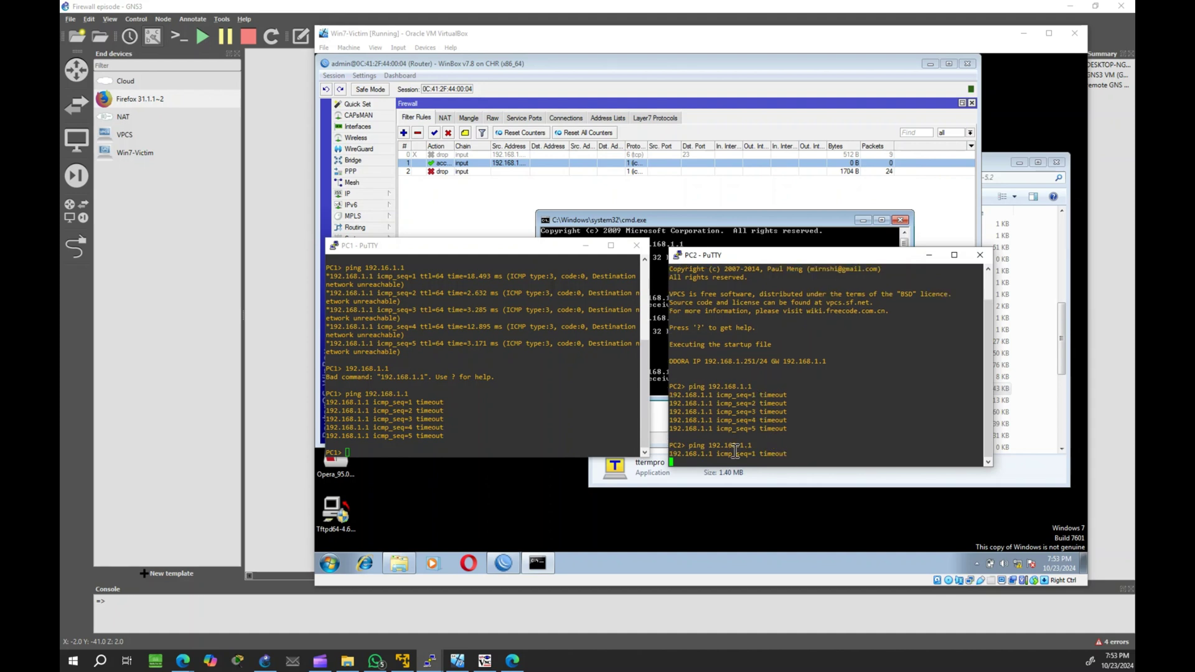
click(463, 411)
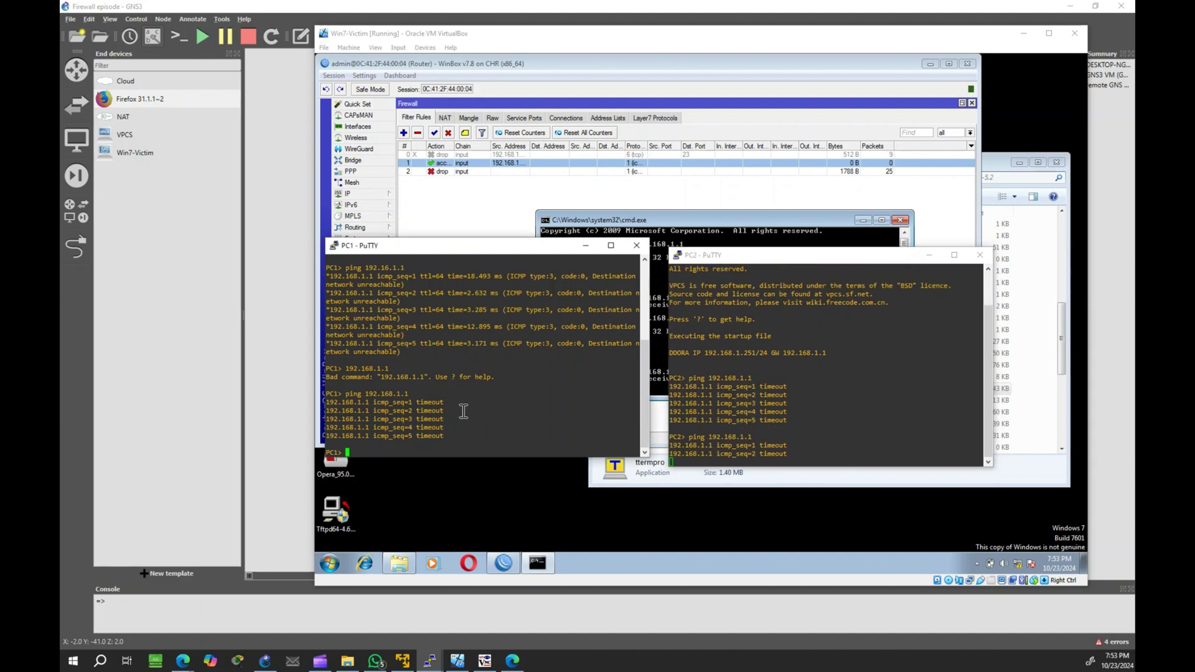
key(Up)
key(Return)
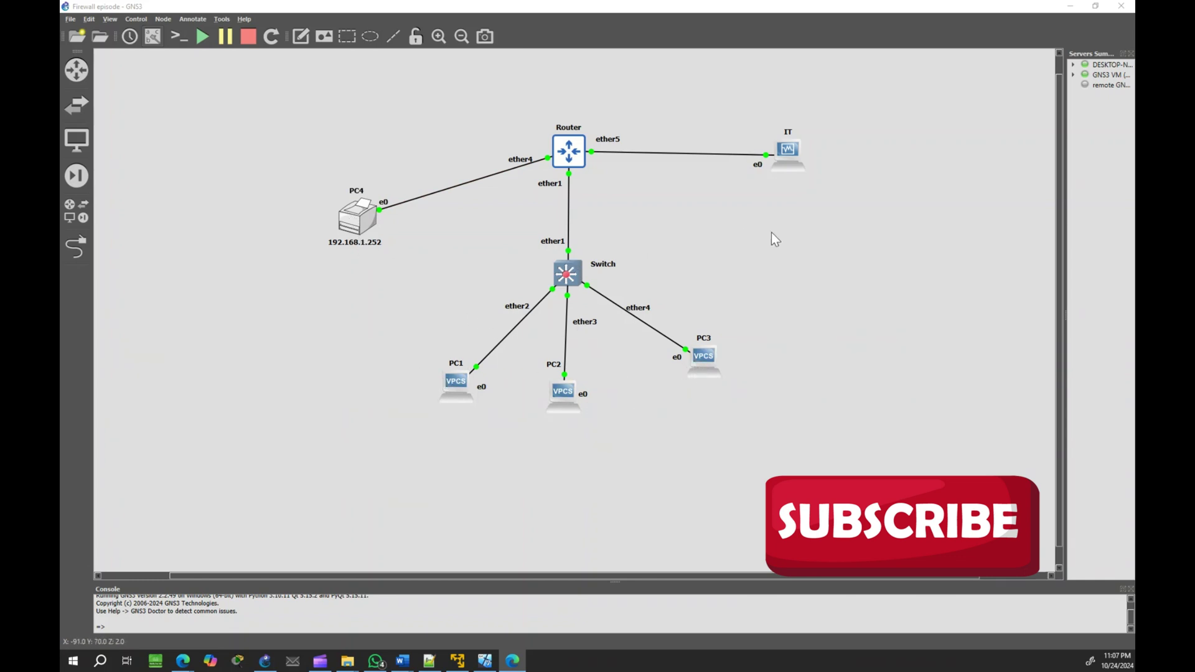
Step: Widen the Protocol column in WinBox's firewall rule list to read each rule's full protocol
click(485, 661)
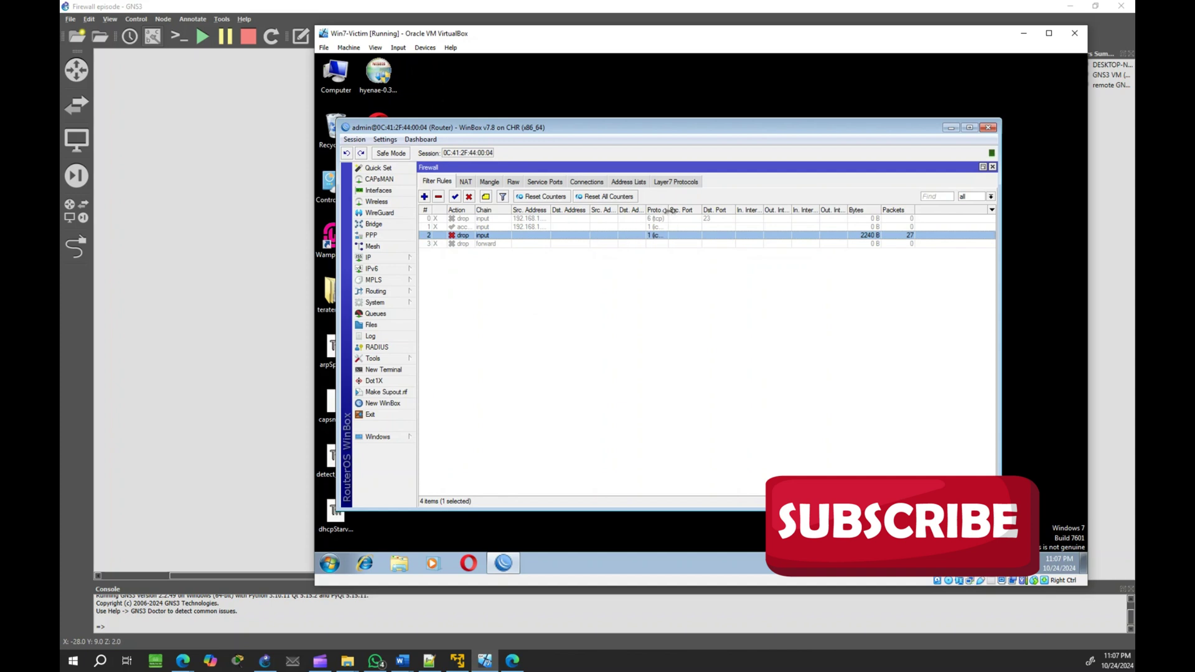
drag(667, 210, 712, 210)
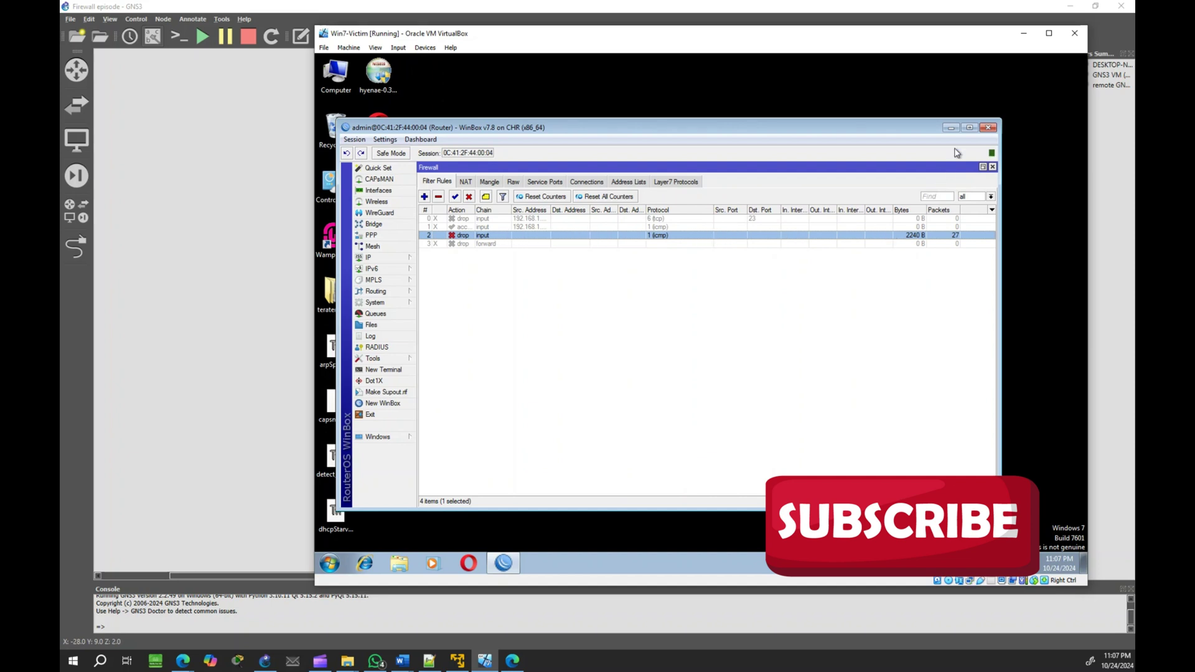
click(950, 128)
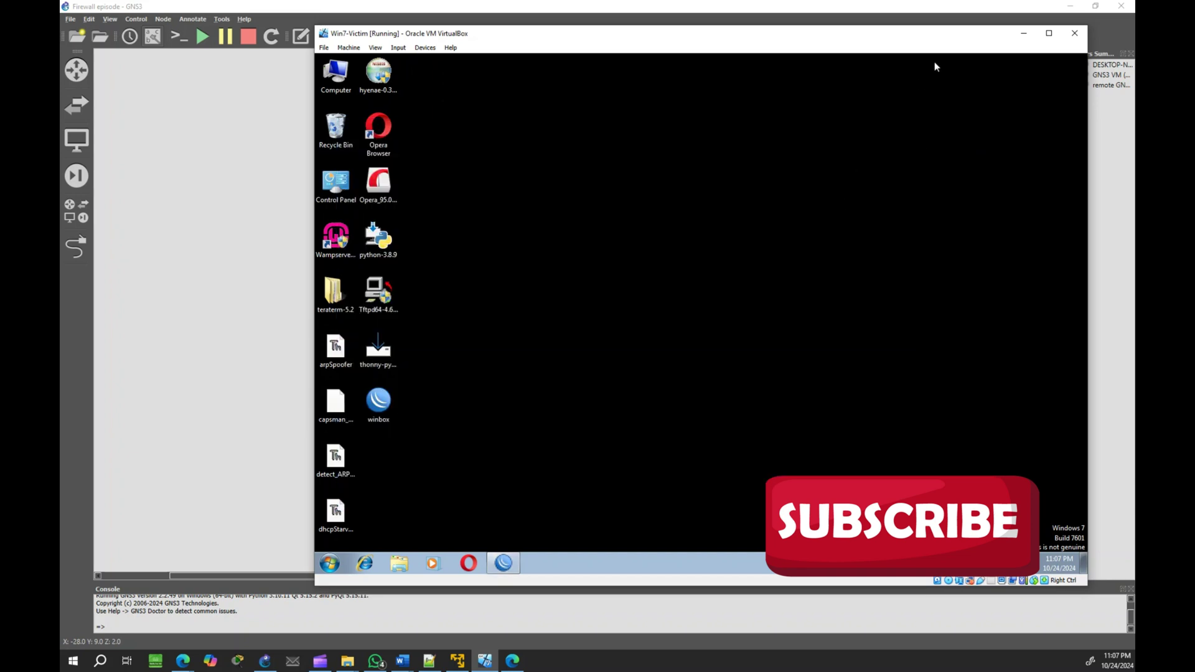
Step: Minimise the VirtualBox VM and open a console session on PC3 from the GNS3 topology
click(1022, 33)
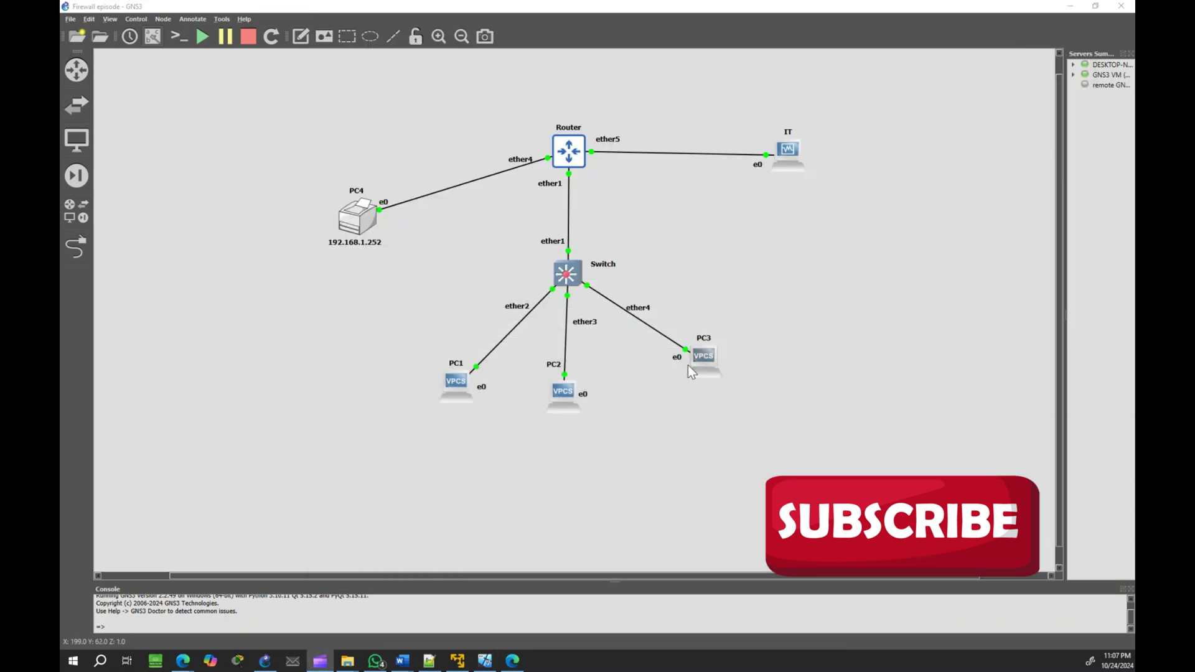
right_click(704, 361)
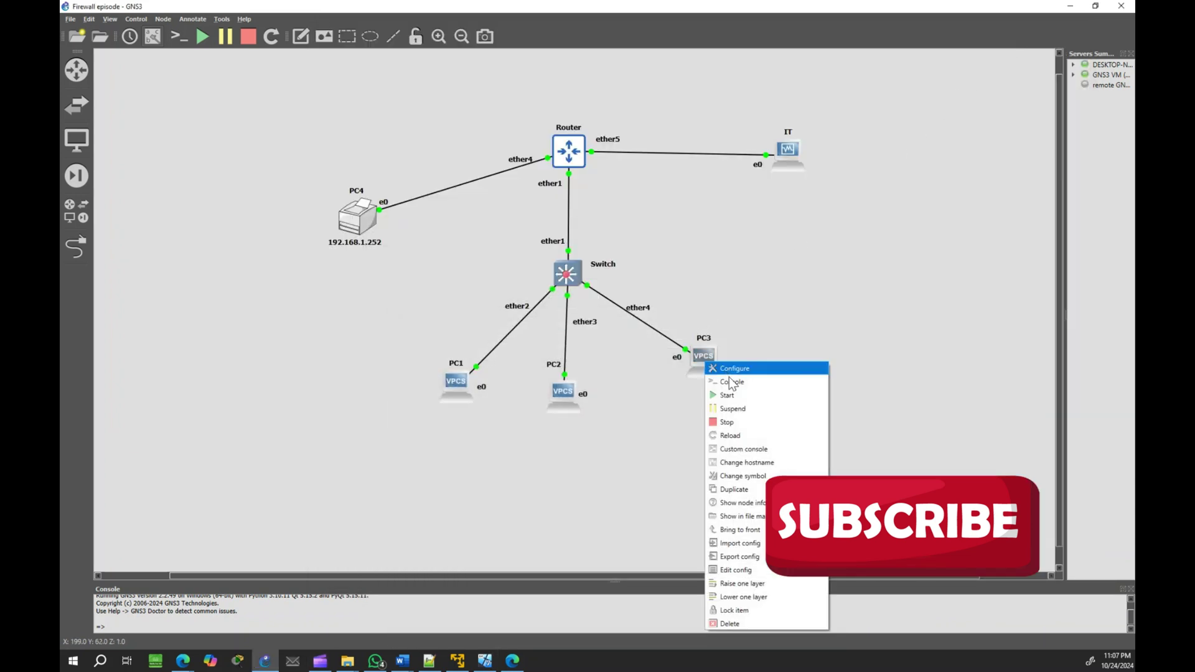
click(729, 382)
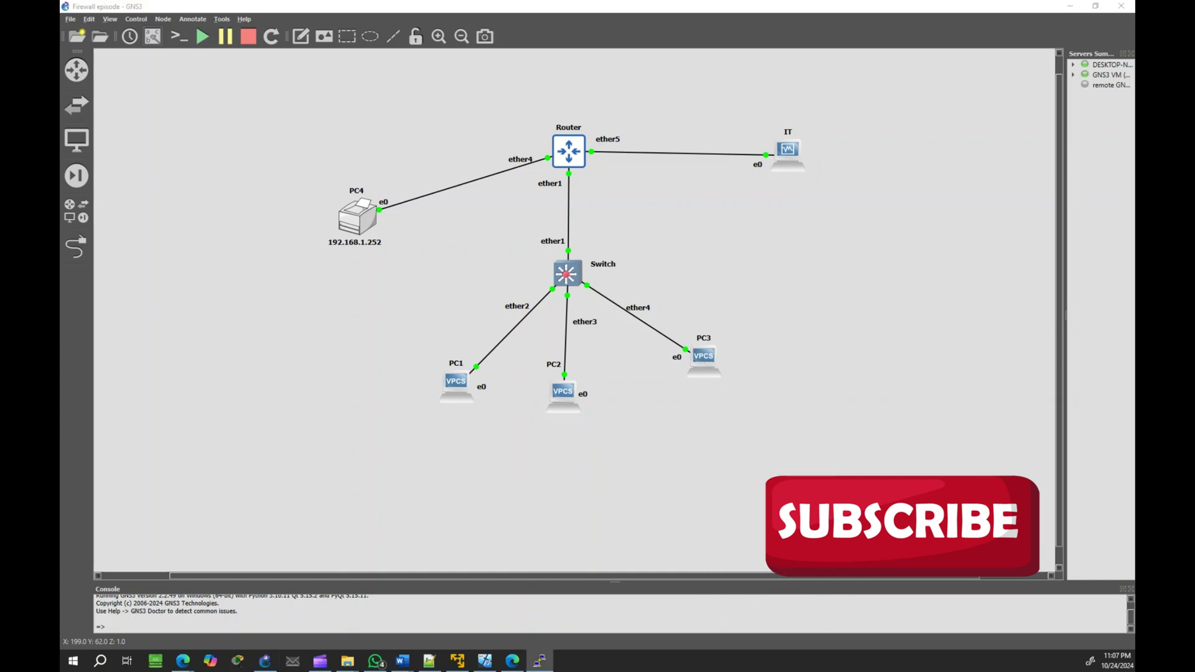